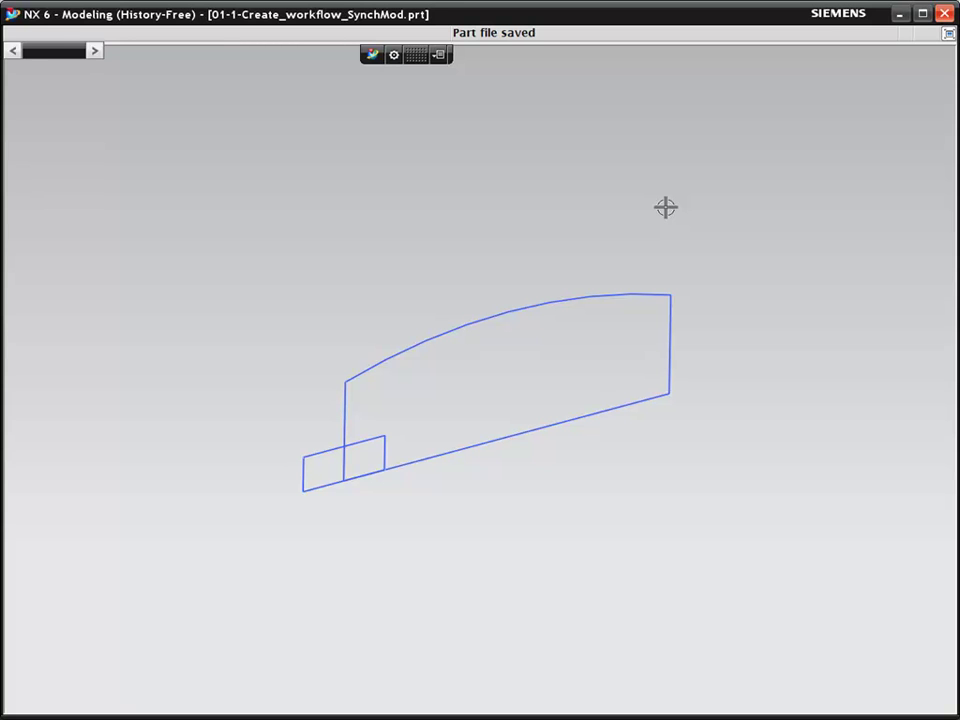
Extrude the arched profile symmetrically 50 mm to each side as a solid block.
key(x)
click(532, 306)
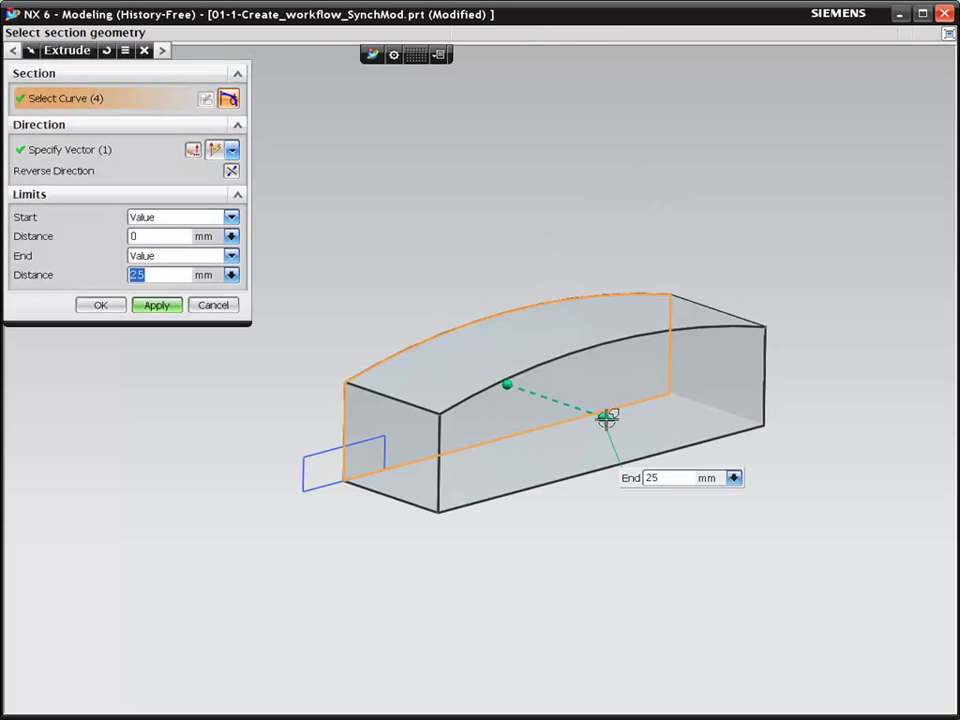
drag(606, 420, 700, 446)
right_click(664, 441)
click(700, 470)
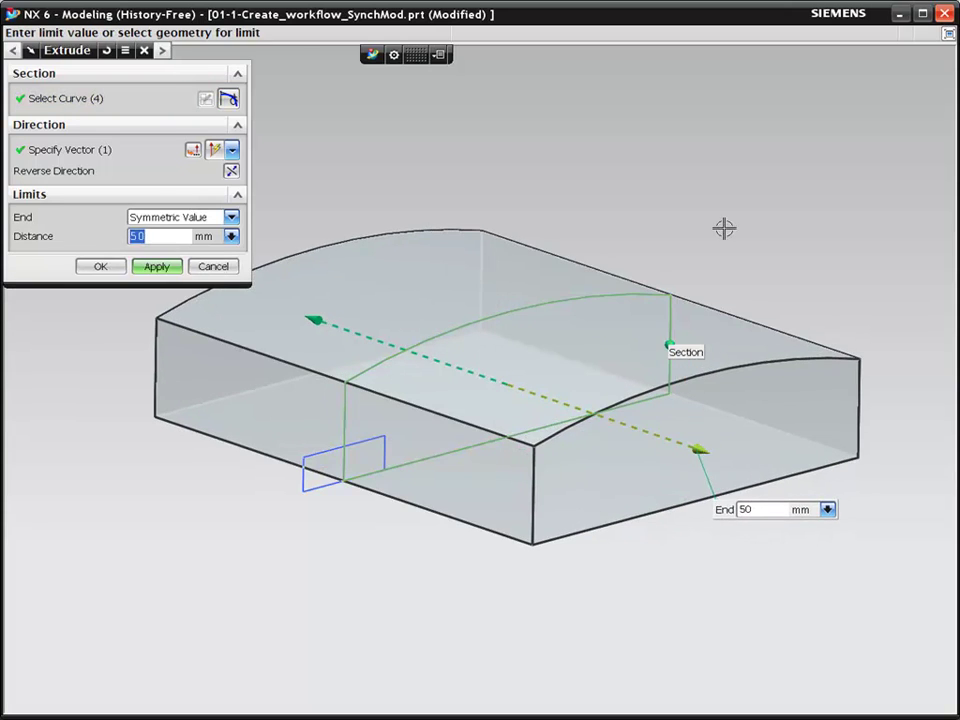
middle_click(724, 228)
Extrude the small rectangle symmetrically 64 mm to each side and unite it with the arched block.
click(306, 489)
drag(536, 530, 589, 544)
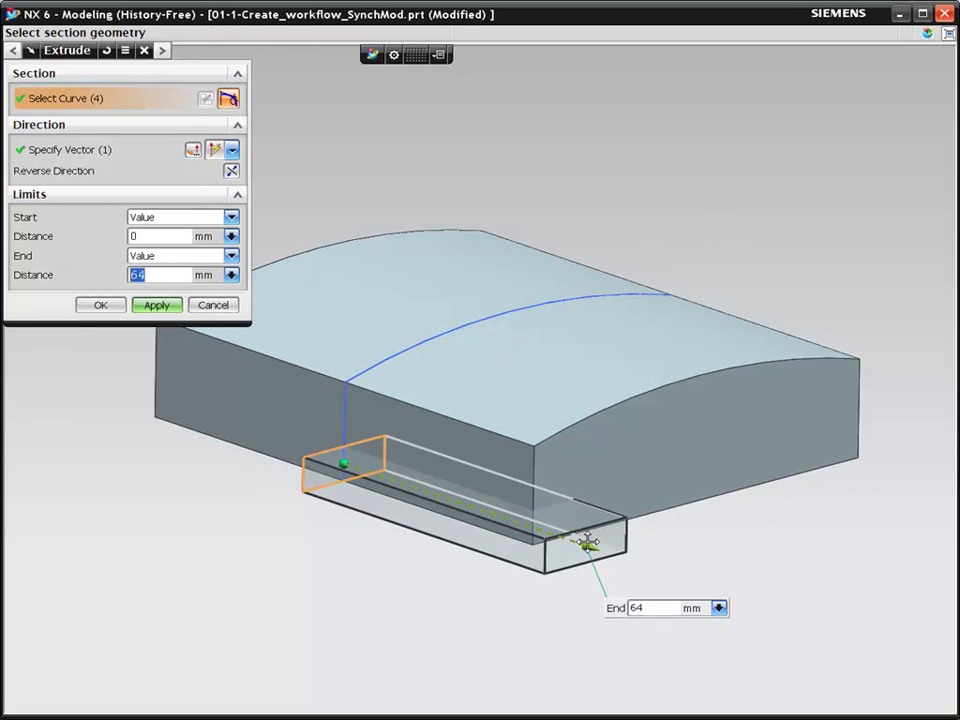
right_click(589, 544)
click(630, 568)
right_click(610, 542)
mouse_move(652, 585)
click(758, 646)
middle_click(383, 552)
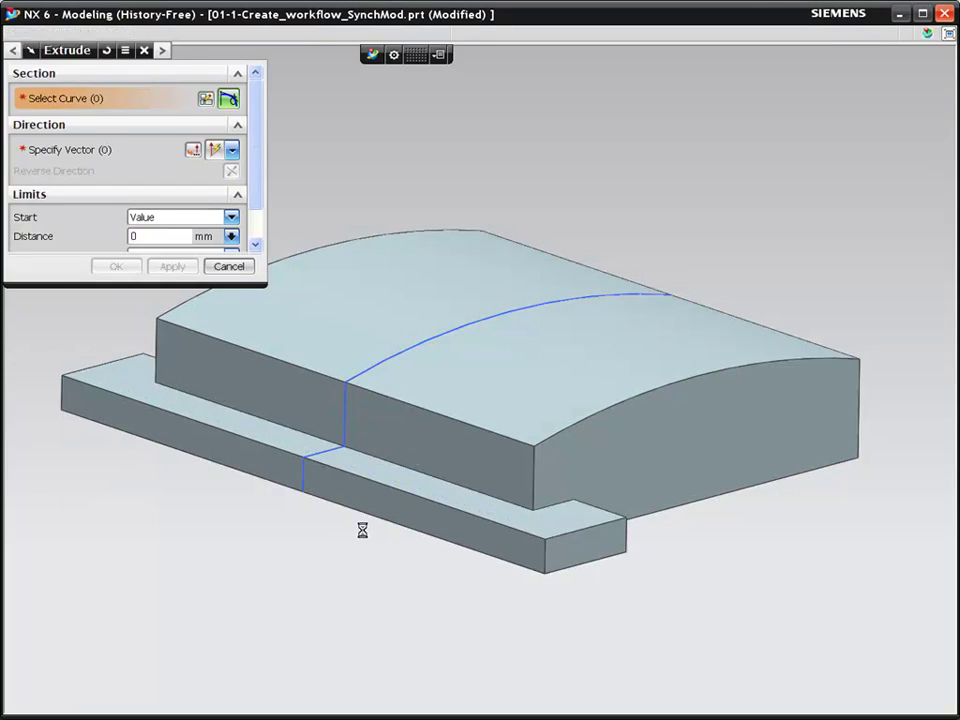
key(Escape)
Blend the main block's front and side top edges and front vertical corners with a 4 mm radius.
ctrl+shift+drag(512, 168, 485, 145)
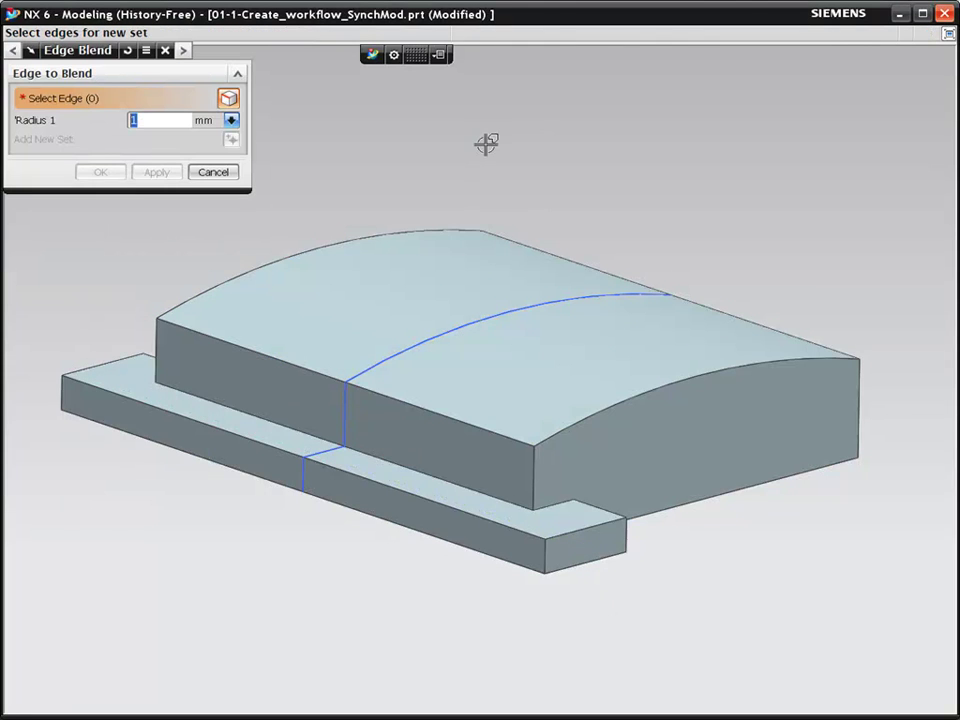
click(589, 415)
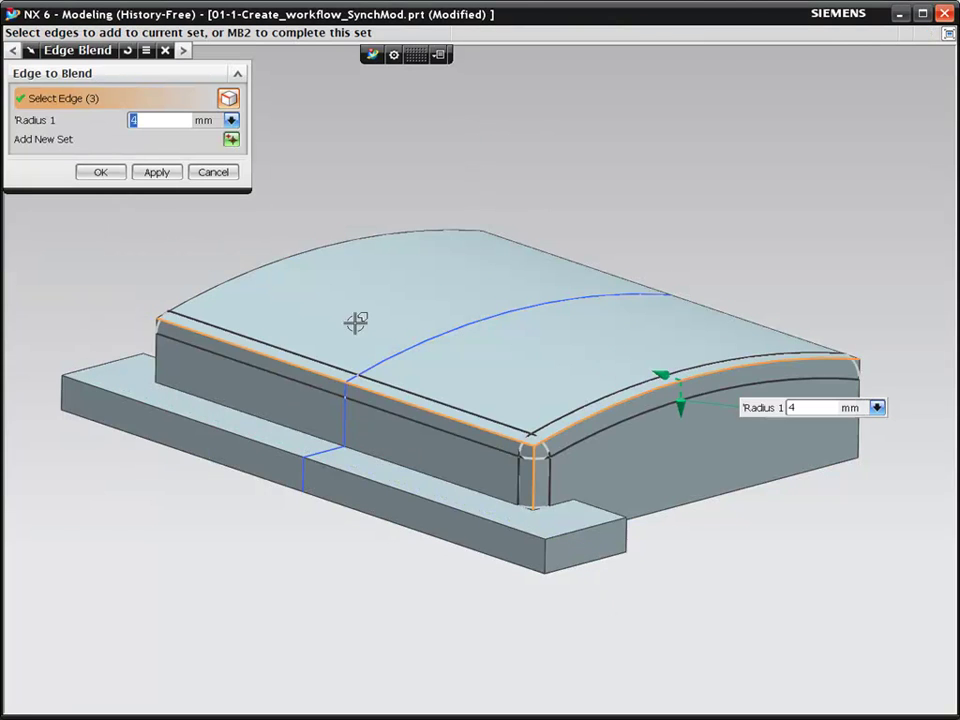
middle_click(333, 141)
Set edge selection to Tangent Curves and blend the flange's vertical corner edges with a 3 mm radius.
right_click(522, 285)
click(561, 269)
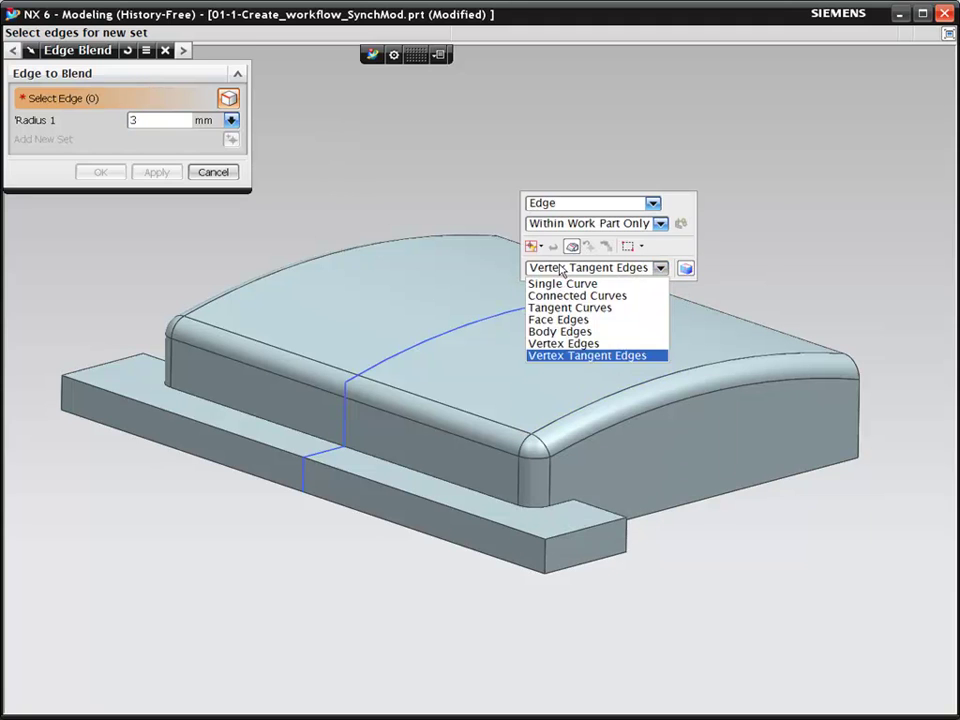
click(564, 307)
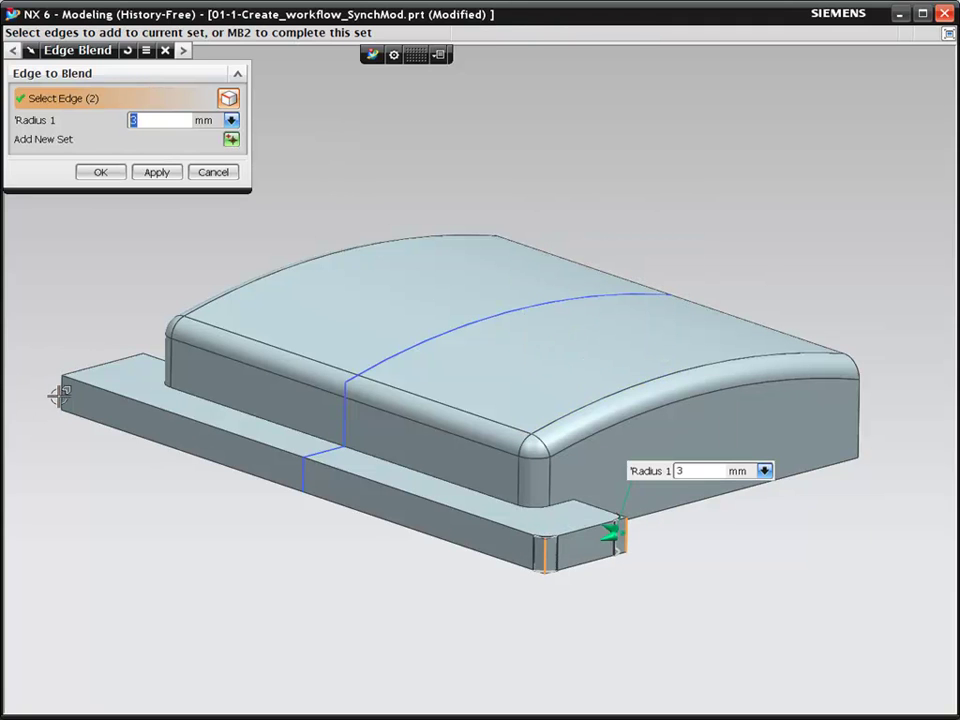
middle_click(135, 275)
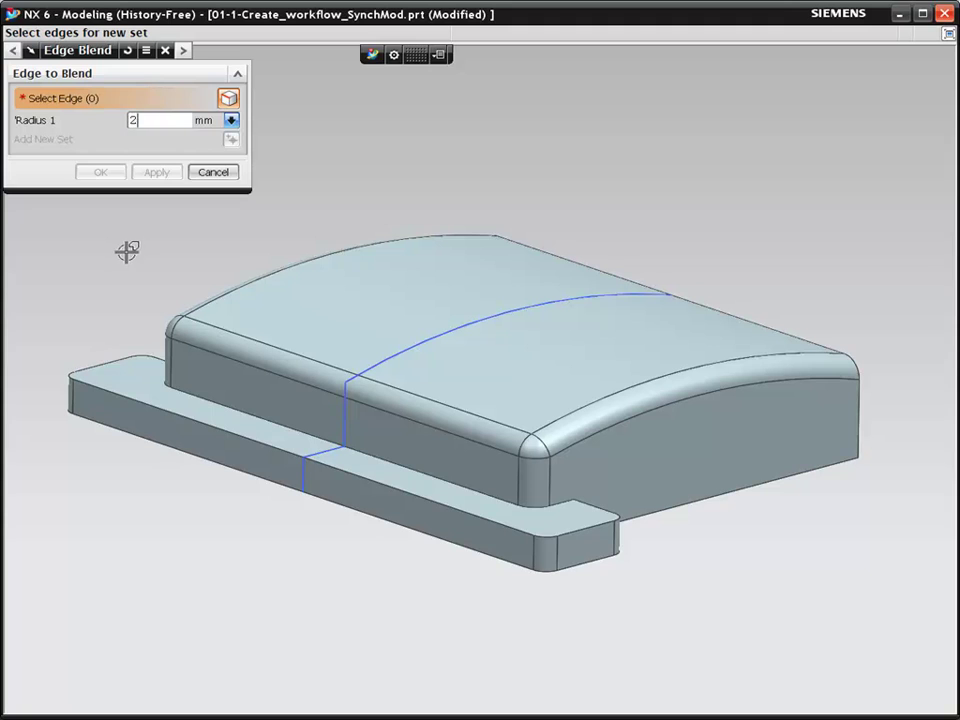
Blend the flange's top edges and its junction with the main block with a 2 mm radius.
click(198, 423)
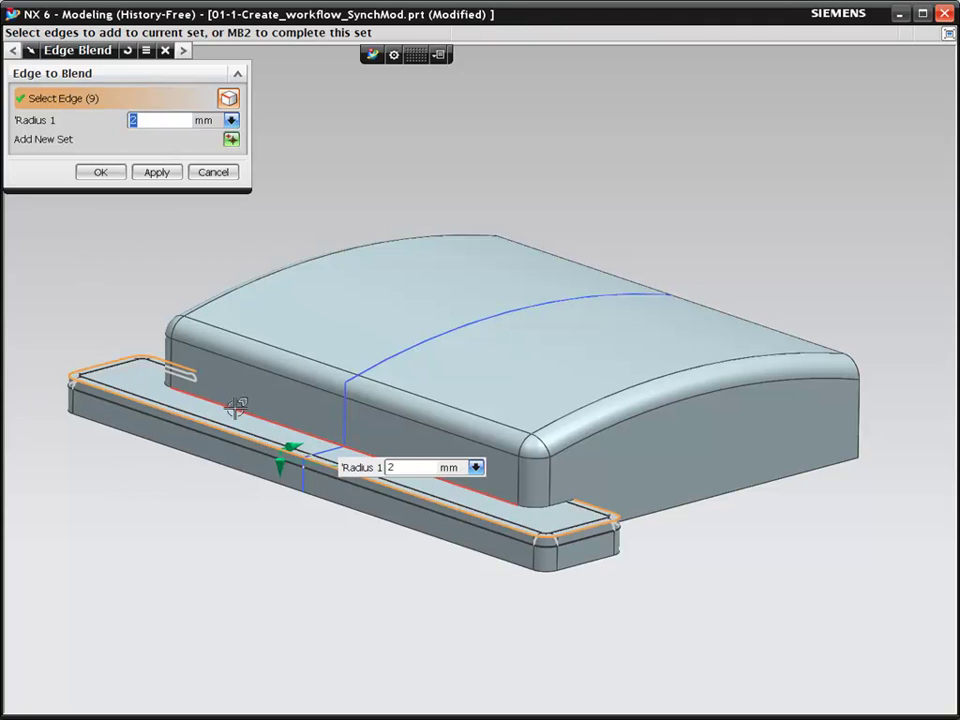
middle_click(549, 205)
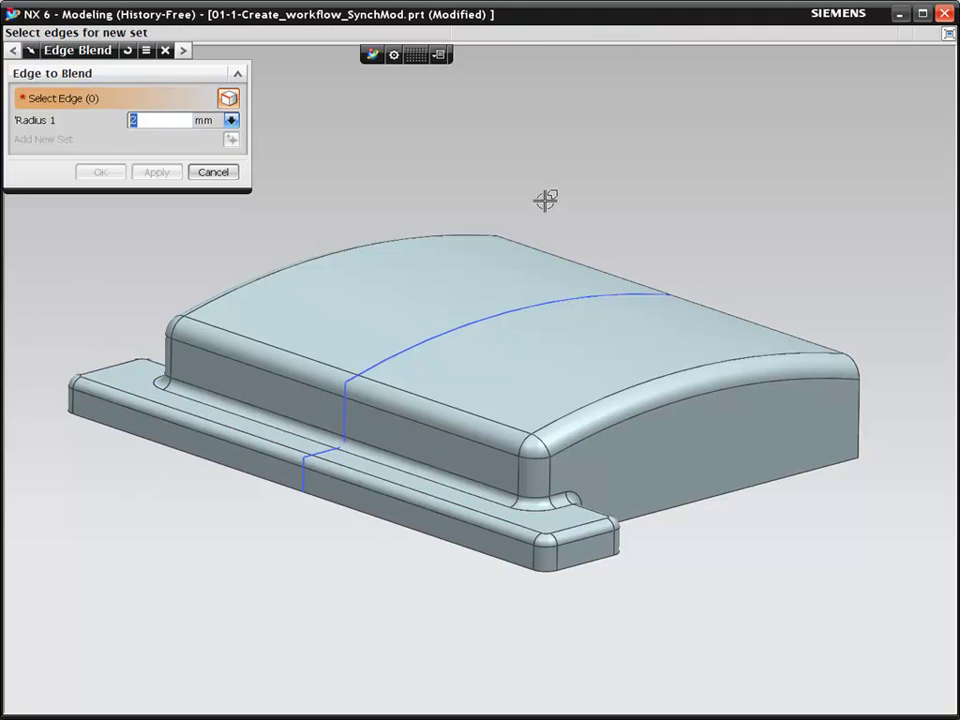
key(Escape)
Sketch a rectangle in the top view for the extrusion section, overlapping the body's rear edge opposite the flange.
key(F8)
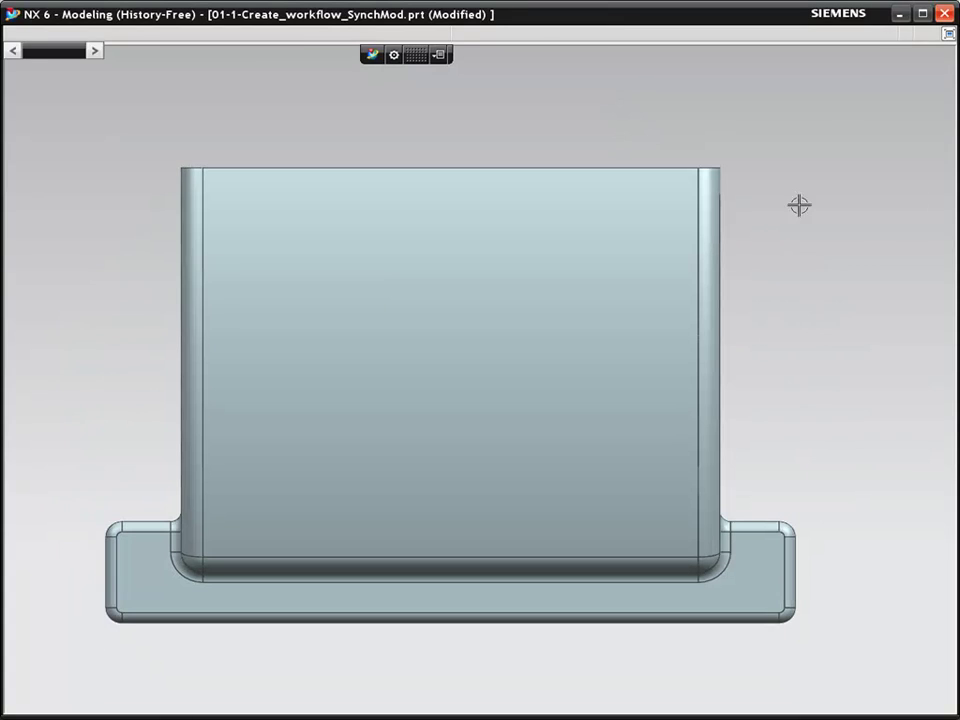
key(x)
click(206, 99)
key(r)
click(359, 112)
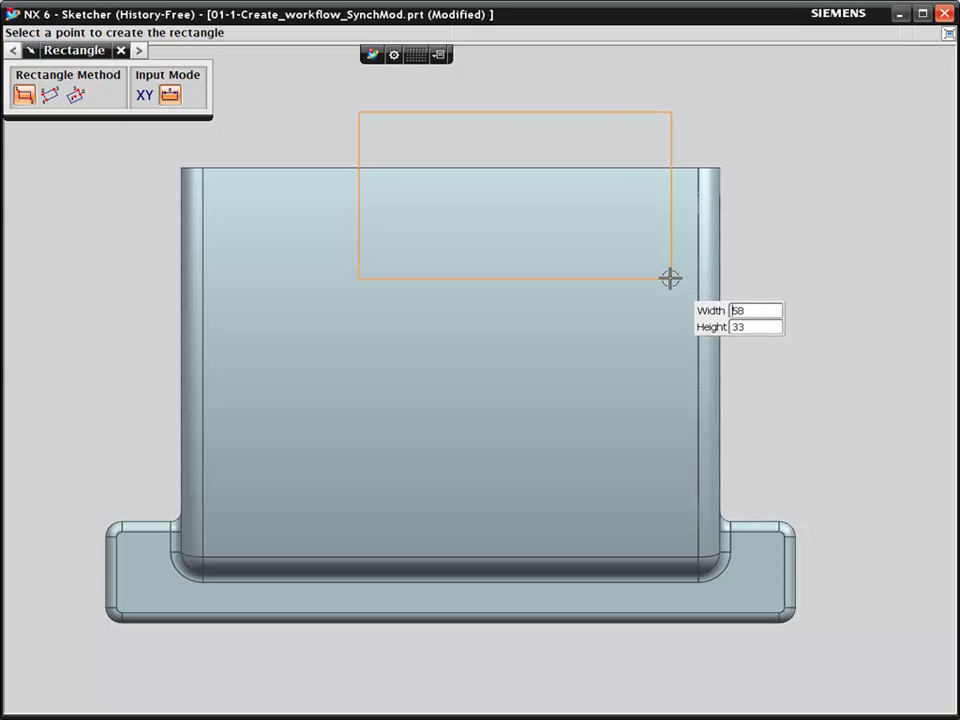
click(622, 278)
key(Escape)
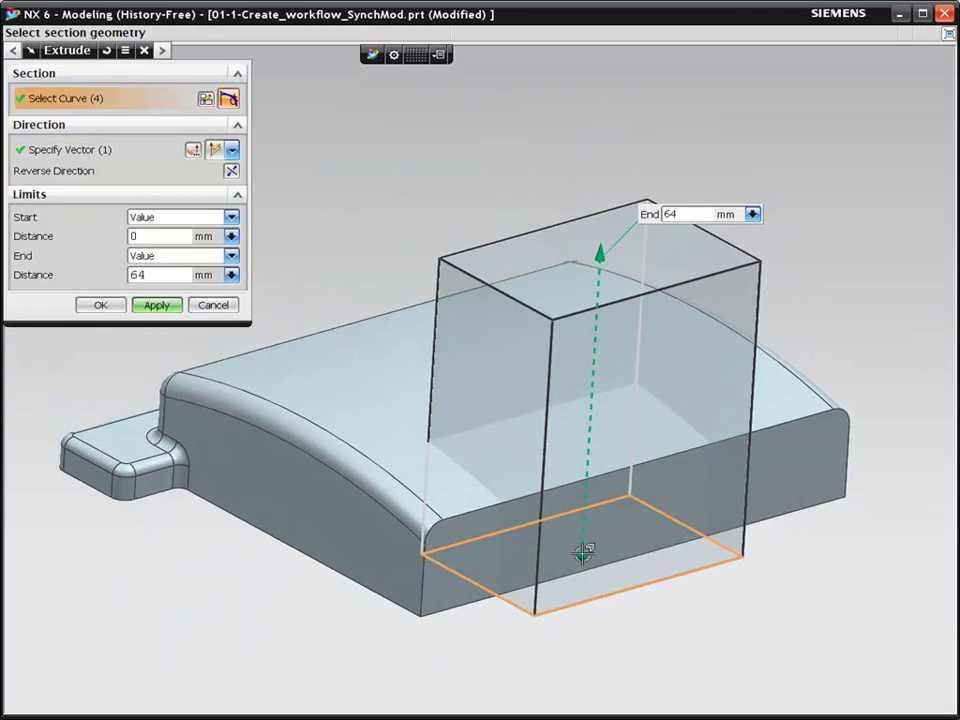
Extrude the rectangle from 3 mm to 64 mm and subtract it to cut an open pocket in the body.
drag(582, 552, 583, 541)
right_click(672, 378)
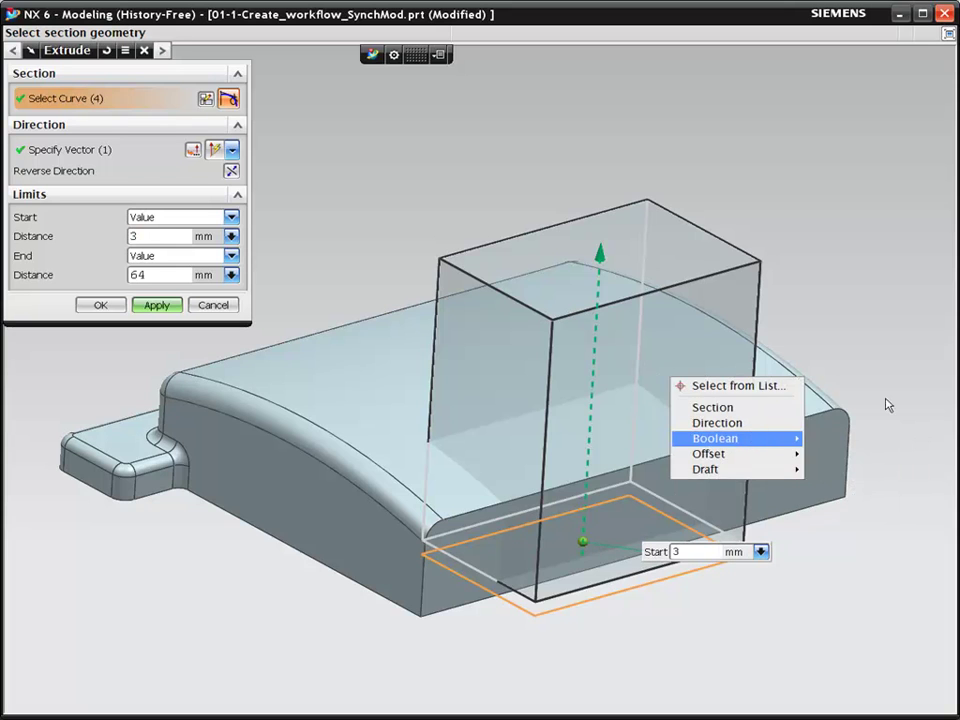
middle_click(733, 153)
click(213, 306)
key(ctrl+f)
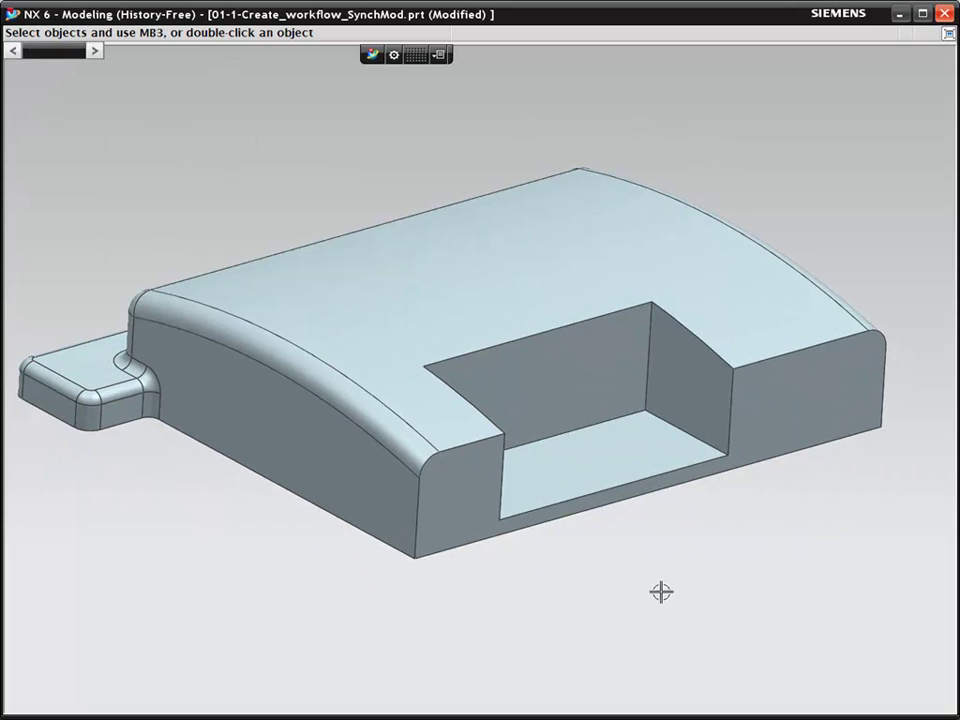
Tilt the pocket's floor face to about 325 degrees with Move Face.
click(622, 478)
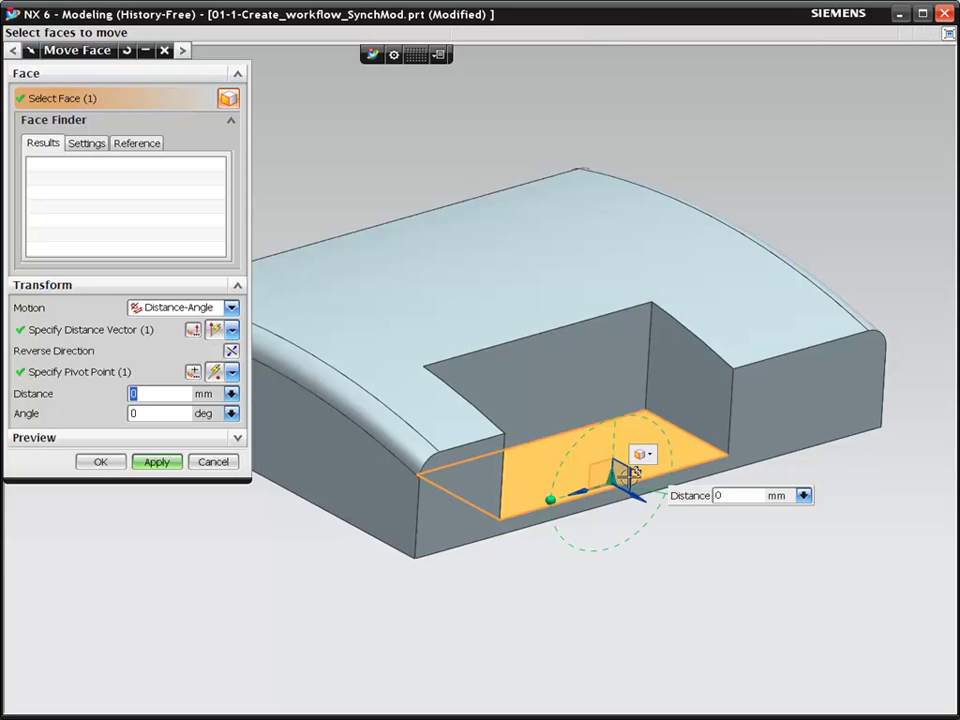
drag(563, 452, 567, 413)
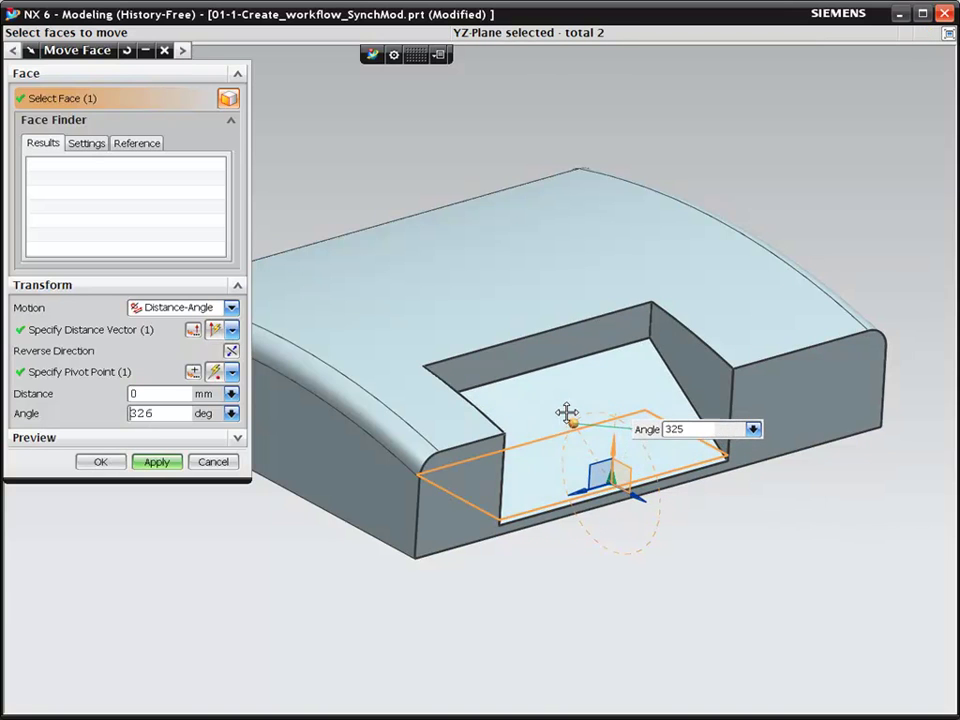
middle_click(566, 583)
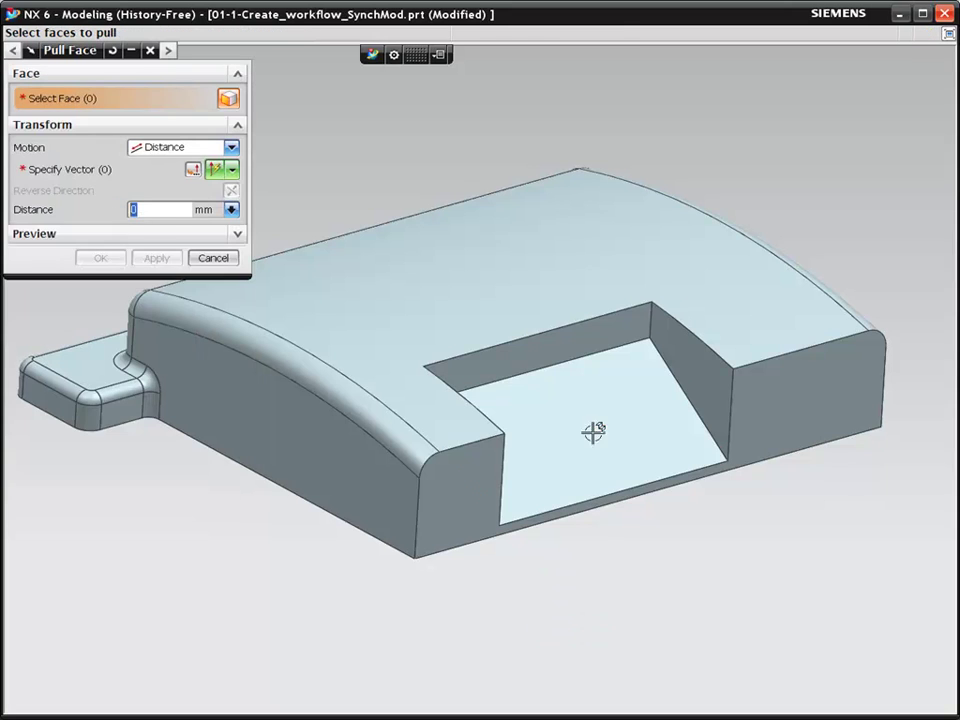
Pull the sloped pocket face upward about 13 mm along the Z axis.
click(581, 428)
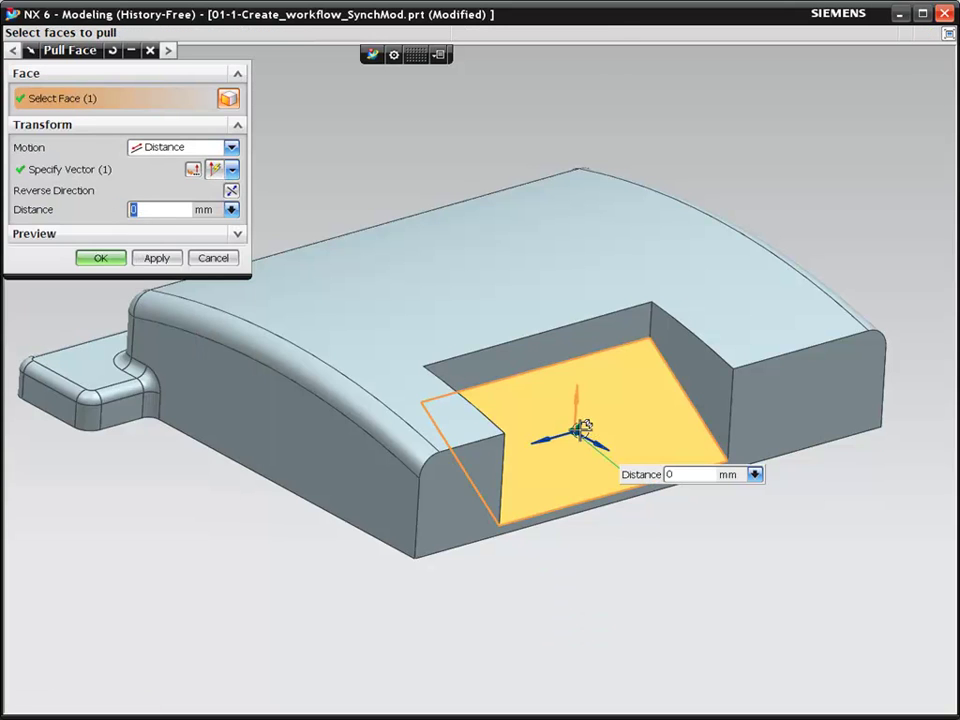
click(580, 414)
drag(580, 414, 577, 367)
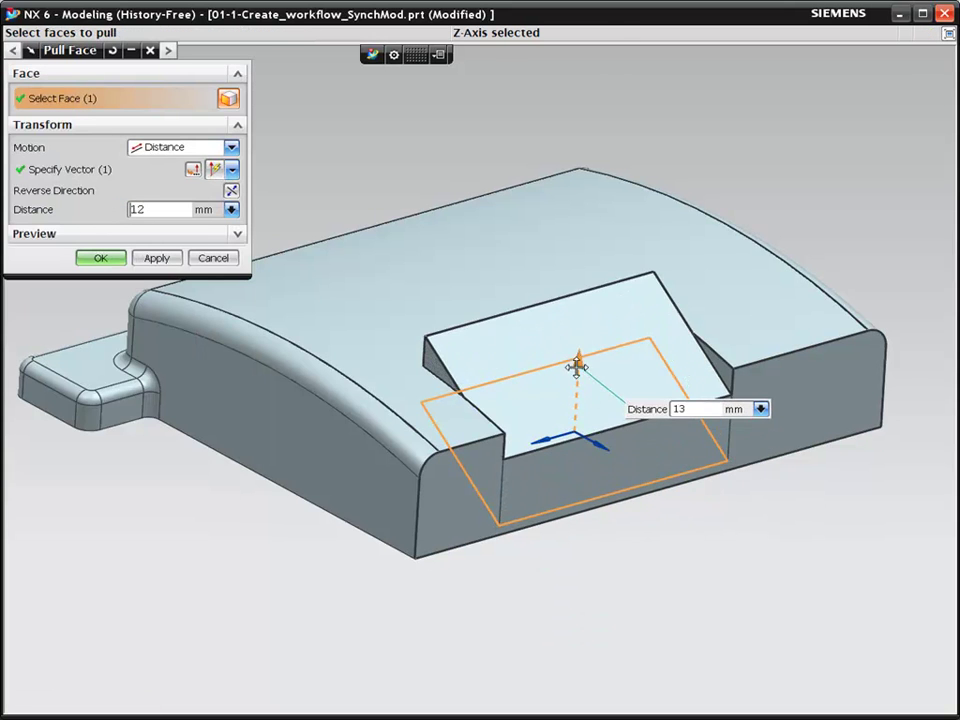
middle_click(642, 585)
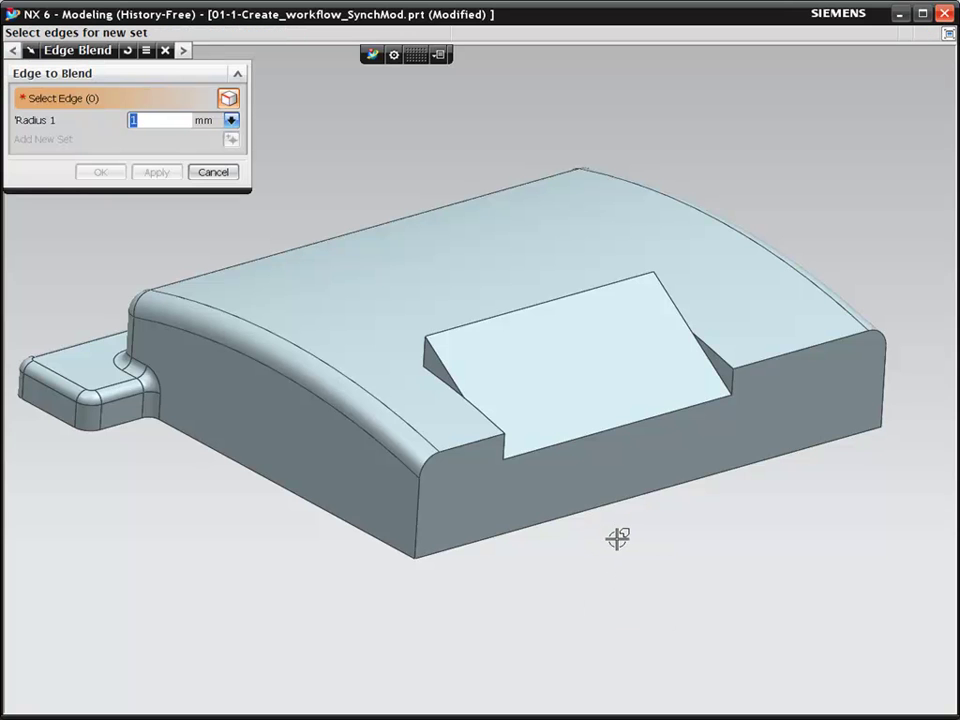
Blend the eight edges along both sides of the raised ramp and pocket with a 1 mm radius.
click(453, 375)
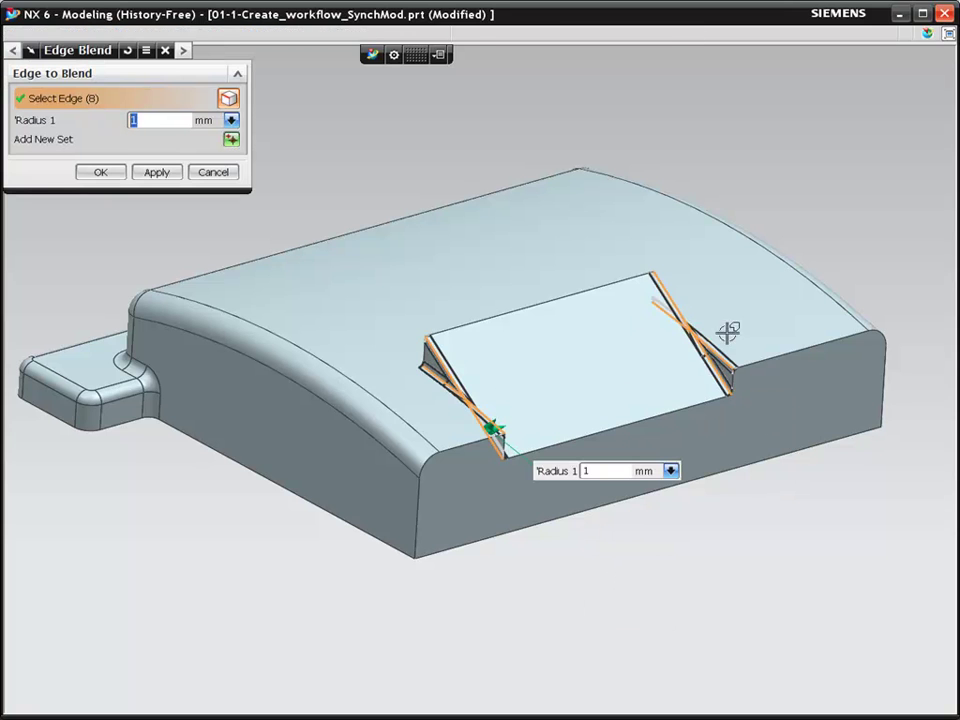
middle_click(626, 536)
middle_click(626, 536)
Move the two coplanar faces on one side of the ramp outward by 13 mm with Move Face.
ctrl+shift+right_click(637, 587)
click(611, 565)
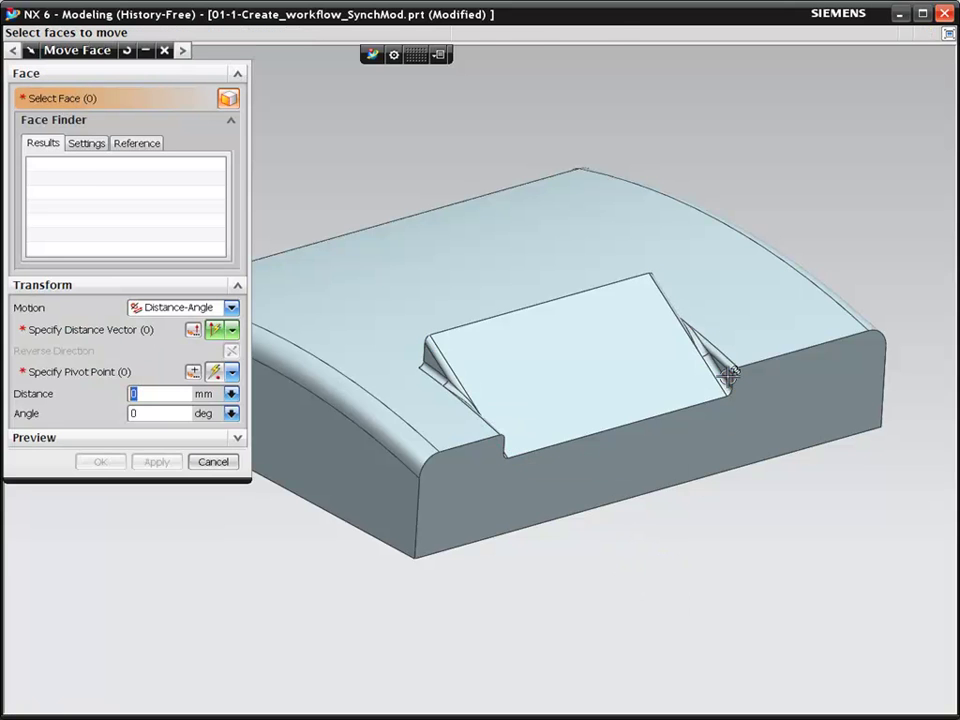
click(729, 372)
drag(731, 372, 744, 364)
middle_click(759, 519)
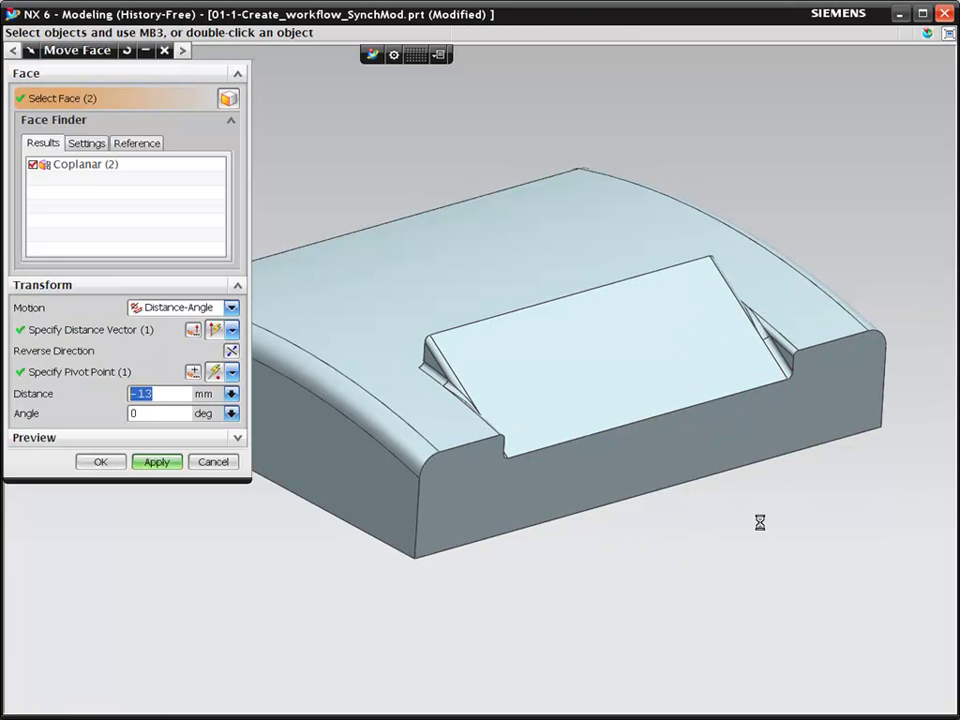
Make the ramp's opposite side face symmetric to the moved side about the central plane.
key(3)
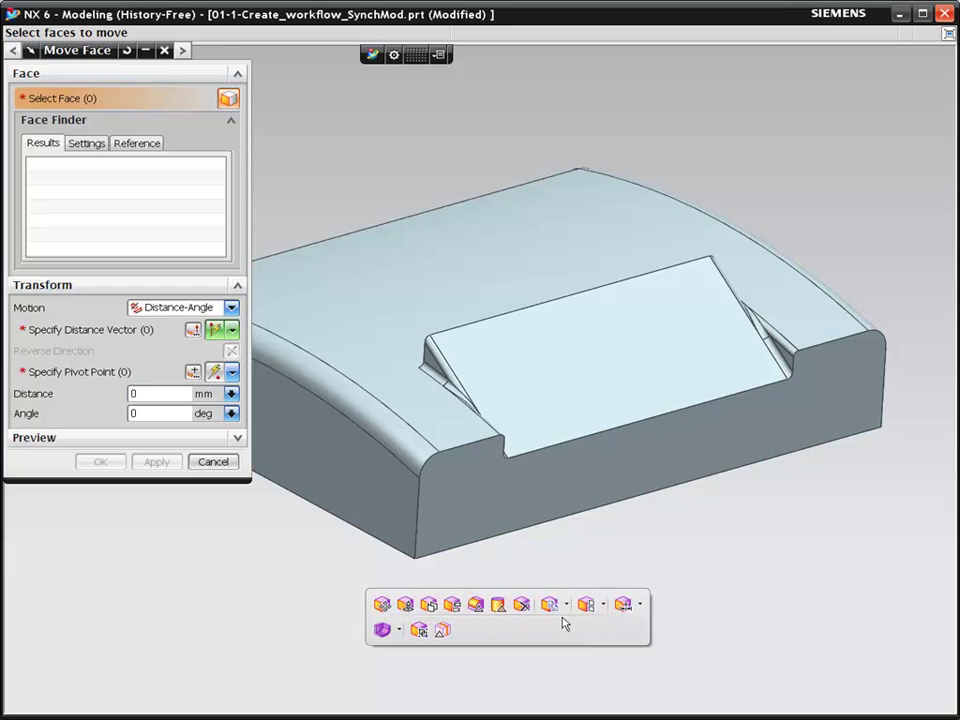
click(602, 605)
click(637, 672)
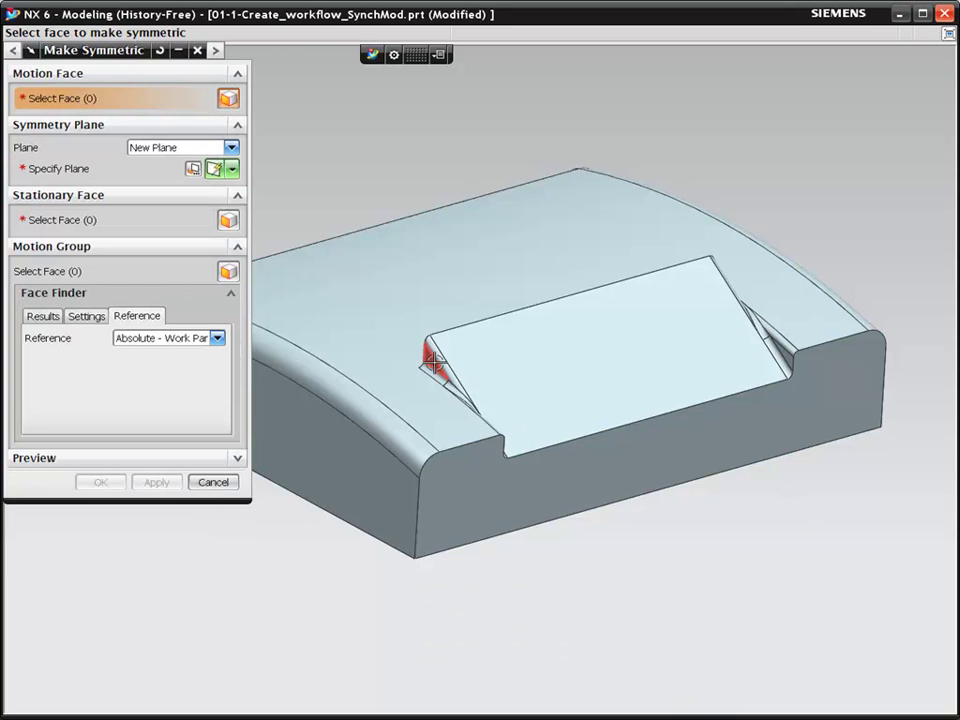
click(432, 360)
click(232, 168)
click(218, 282)
middle_click(317, 178)
middle_drag(317, 178, 682, 386)
click(675, 384)
middle_click(315, 545)
Move the symmetric side faces of the ramp outward together with Move Face.
middle_drag(315, 545, 336, 542)
ctrl+shift+right_drag(338, 543, 362, 517)
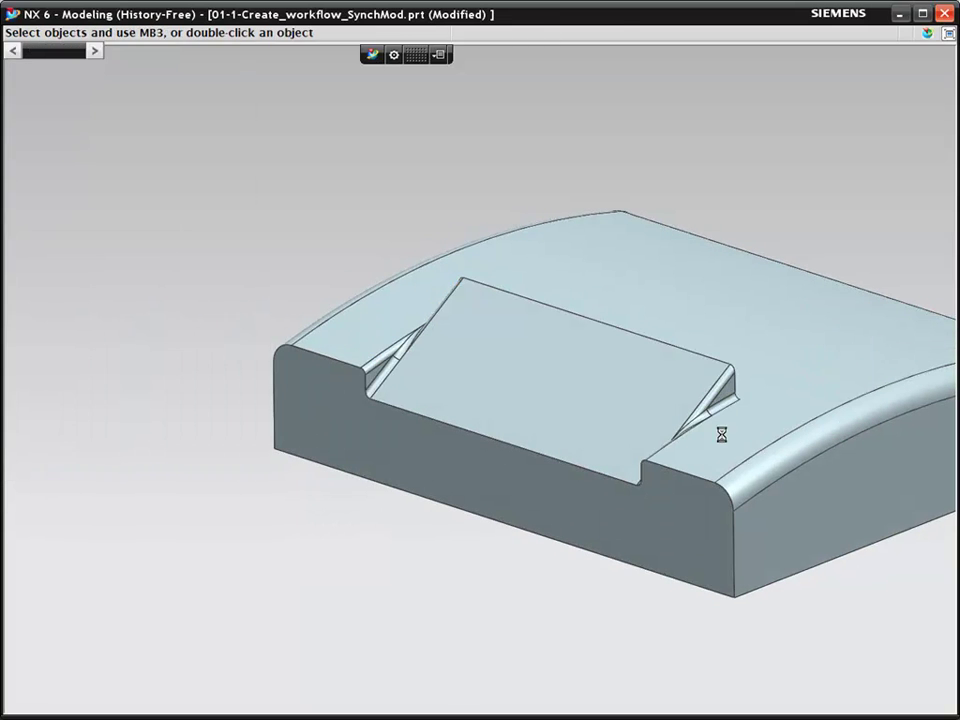
click(728, 389)
drag(726, 389, 750, 400)
middle_click(279, 476)
middle_click(302, 549)
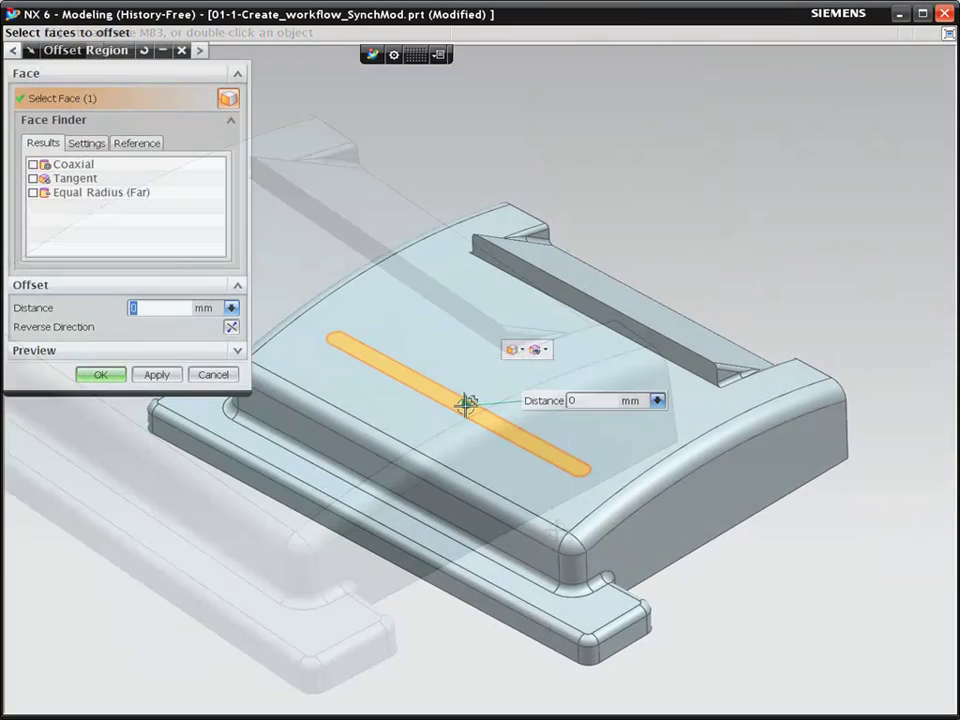
Offset the long rounded strip on the curved top face outward to form a raised rib.
drag(467, 403, 465, 396)
middle_click(722, 245)
middle_drag(722, 245, 756, 210)
Blend the edges of the raised rib with a 1 mm radius.
ctrl+shift+right_drag(739, 204, 714, 182)
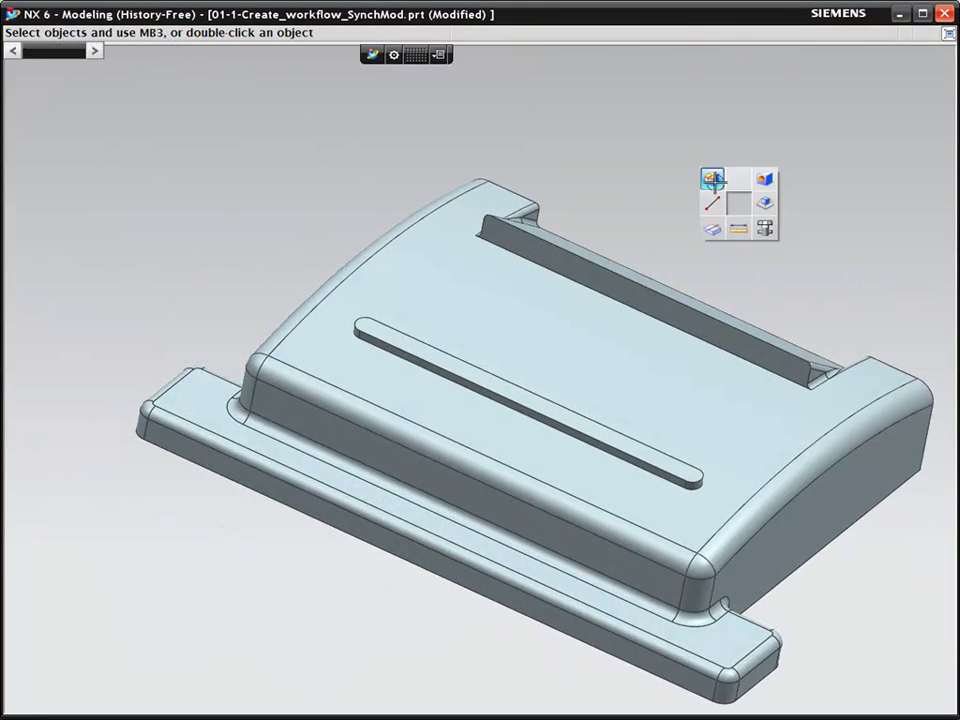
click(713, 178)
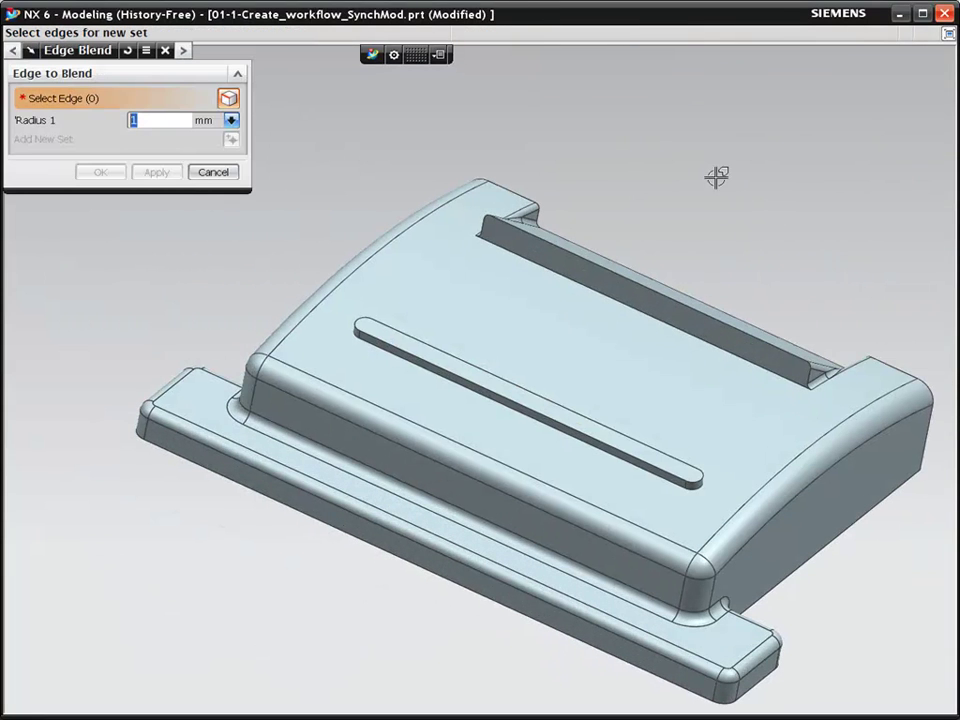
click(504, 393)
middle_click(759, 161)
middle_click(759, 161)
Shell the body with a 0.5 mm wall thickness, leaving the rear end face and the bottom face open.
middle_drag(621, 148, 690, 191)
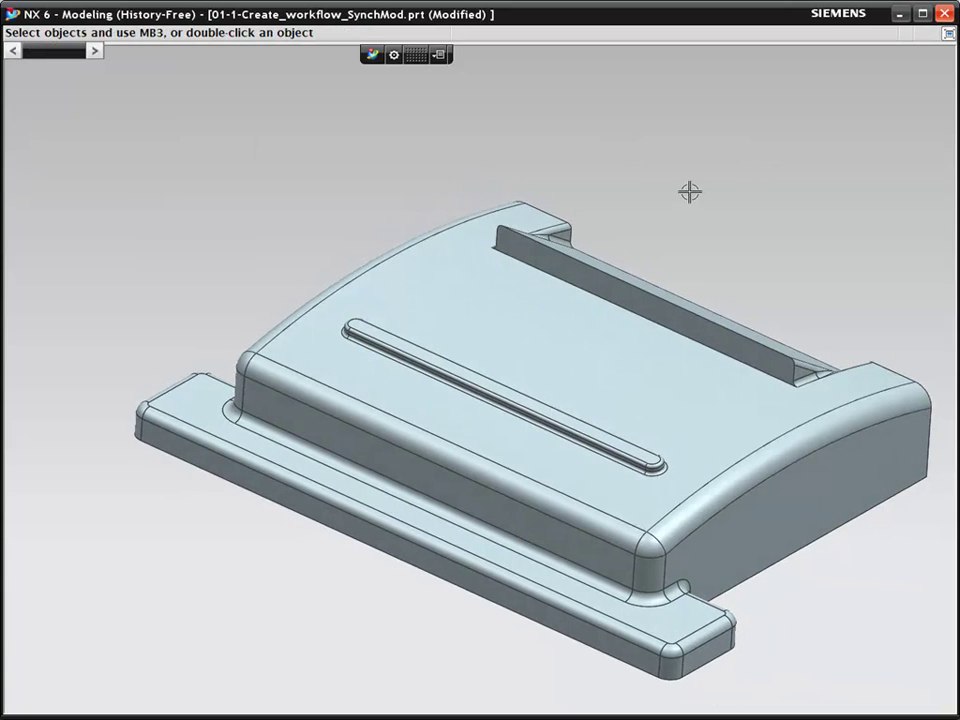
click(561, 203)
middle_drag(747, 202, 756, 170)
click(724, 332)
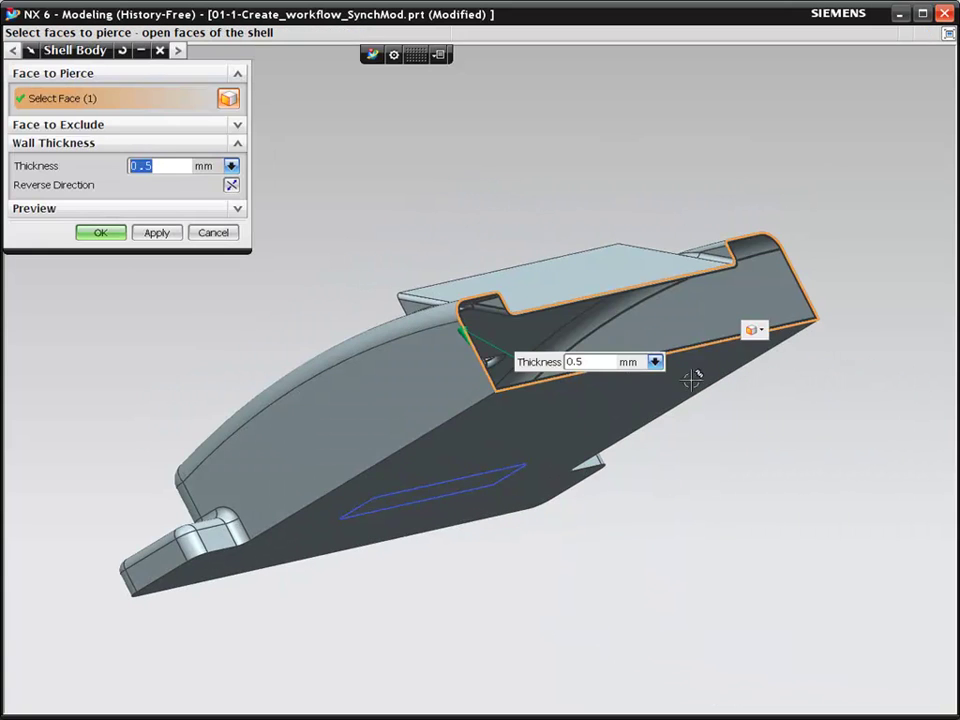
click(685, 377)
middle_drag(685, 377, 739, 227)
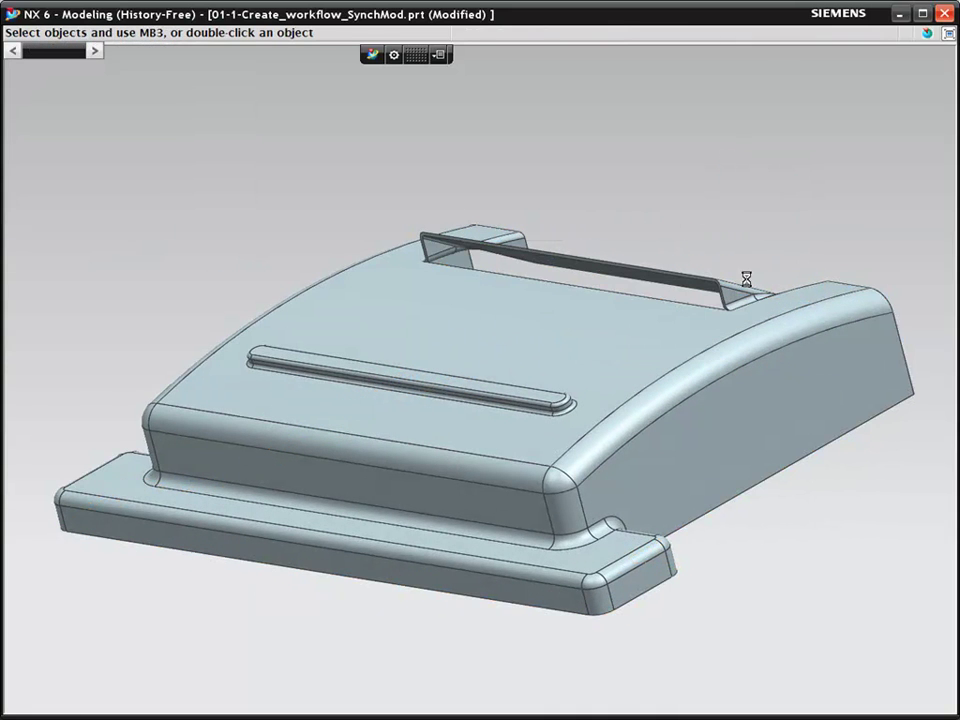
Move the ramp's coplanar and symmetric side wall faces inward by 5 mm with Move Face.
click(746, 279)
click(732, 296)
drag(731, 296, 715, 291)
middle_click(807, 172)
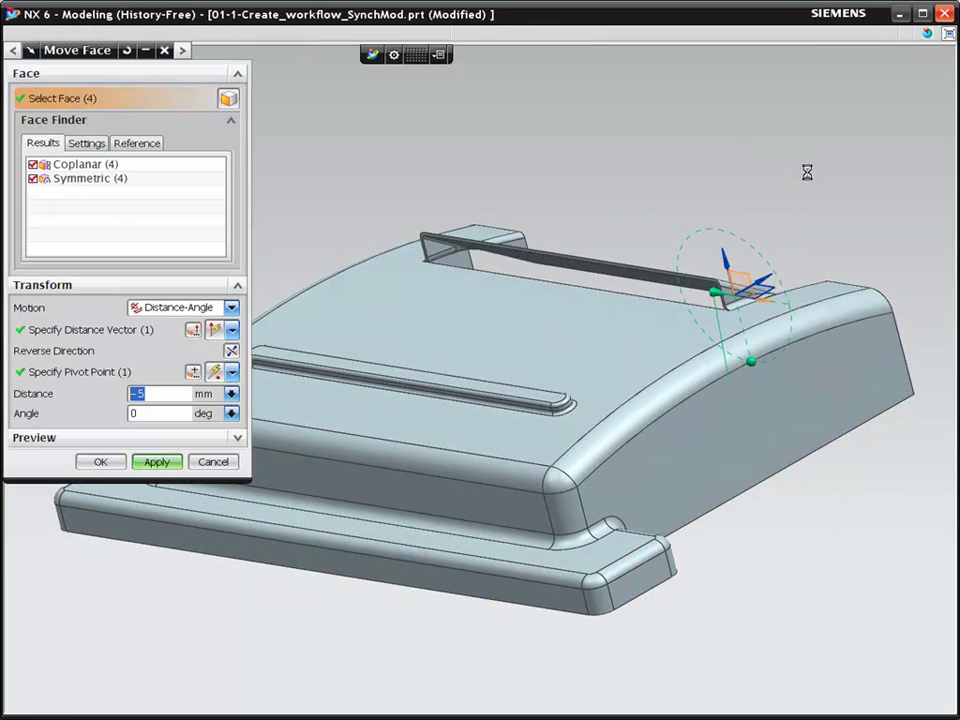
Replace the flange's top face with the cover's arched top face at an offset of -8 mm.
middle_drag(808, 170, 667, 203)
click(229, 464)
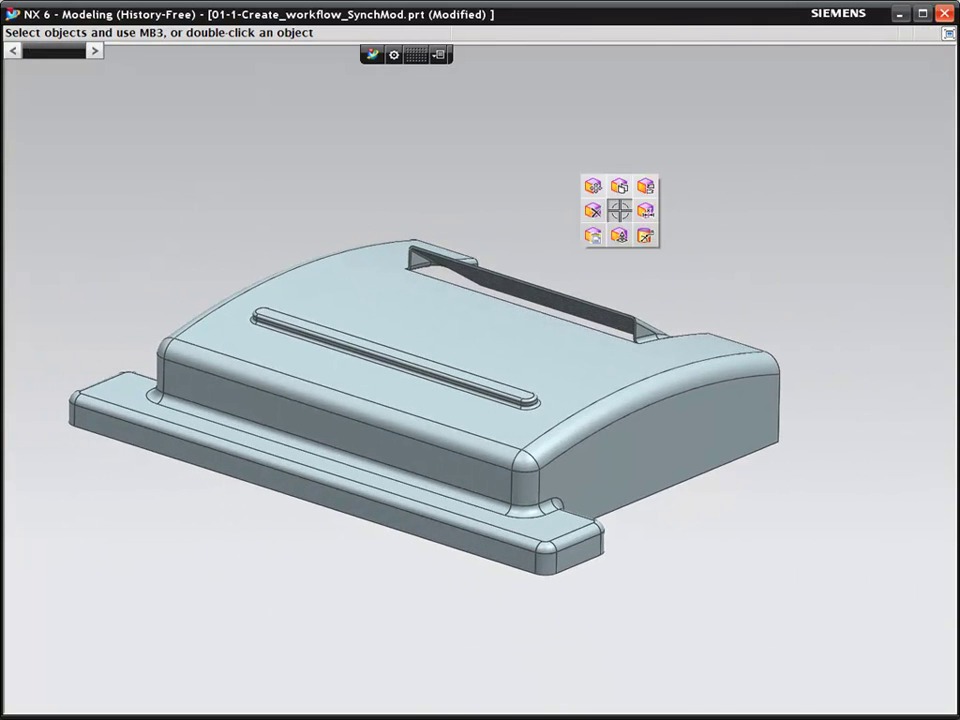
click(645, 187)
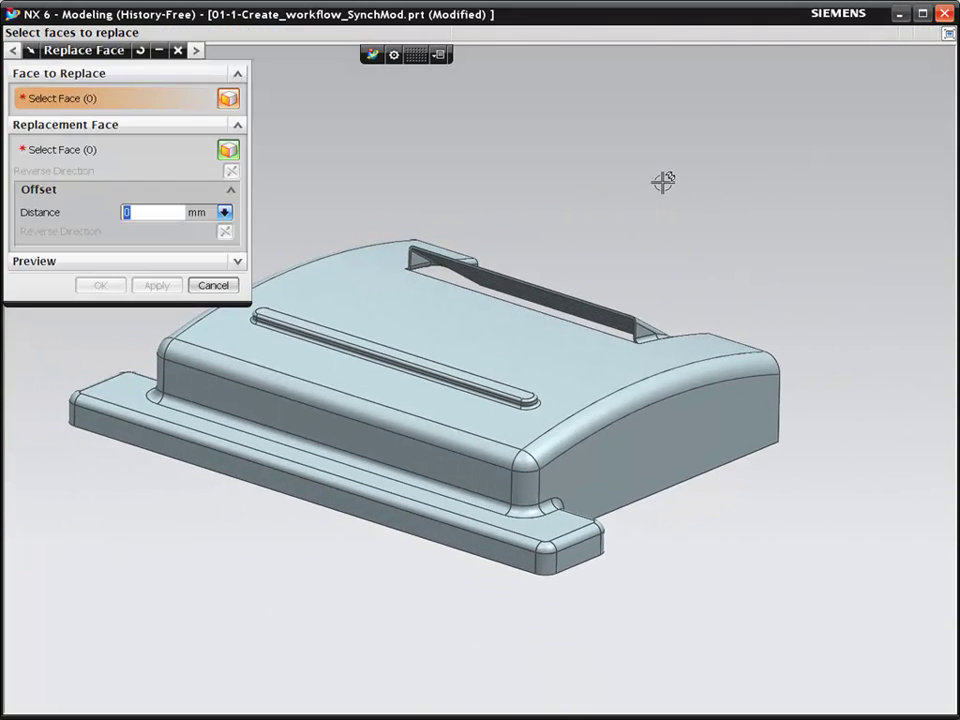
click(377, 481)
click(470, 335)
text(-4)
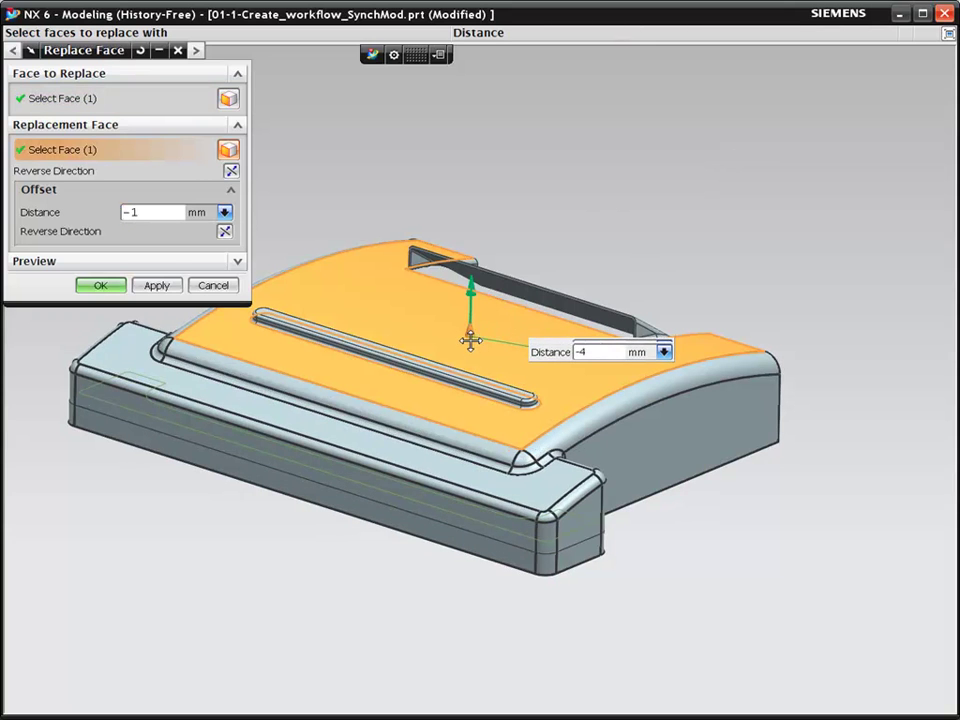
drag(470, 340, 470, 357)
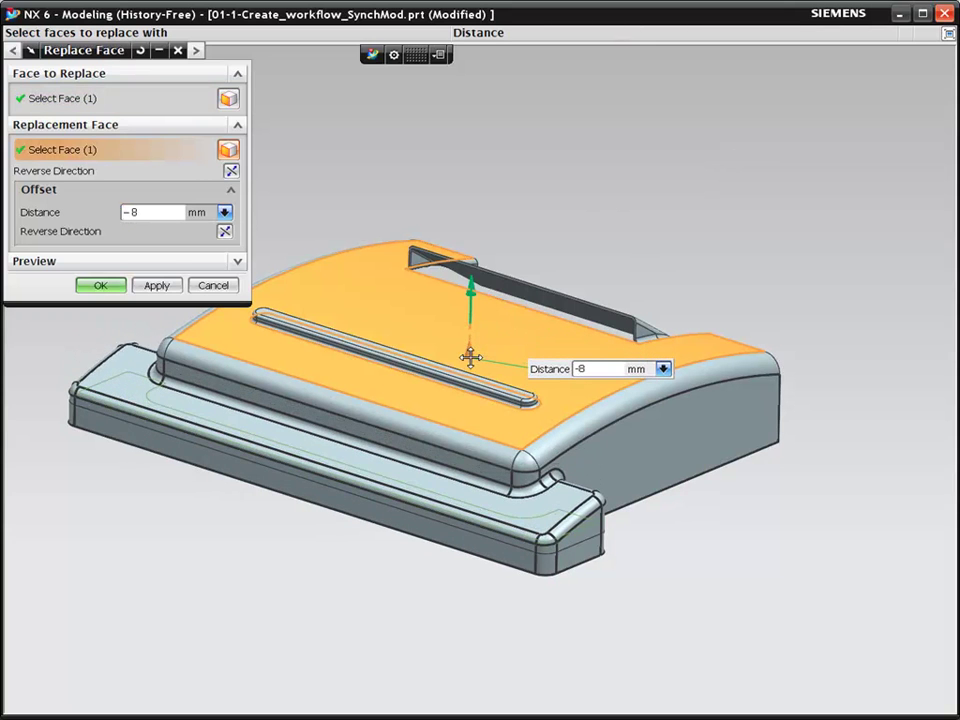
middle_click(680, 231)
middle_drag(680, 231, 707, 594)
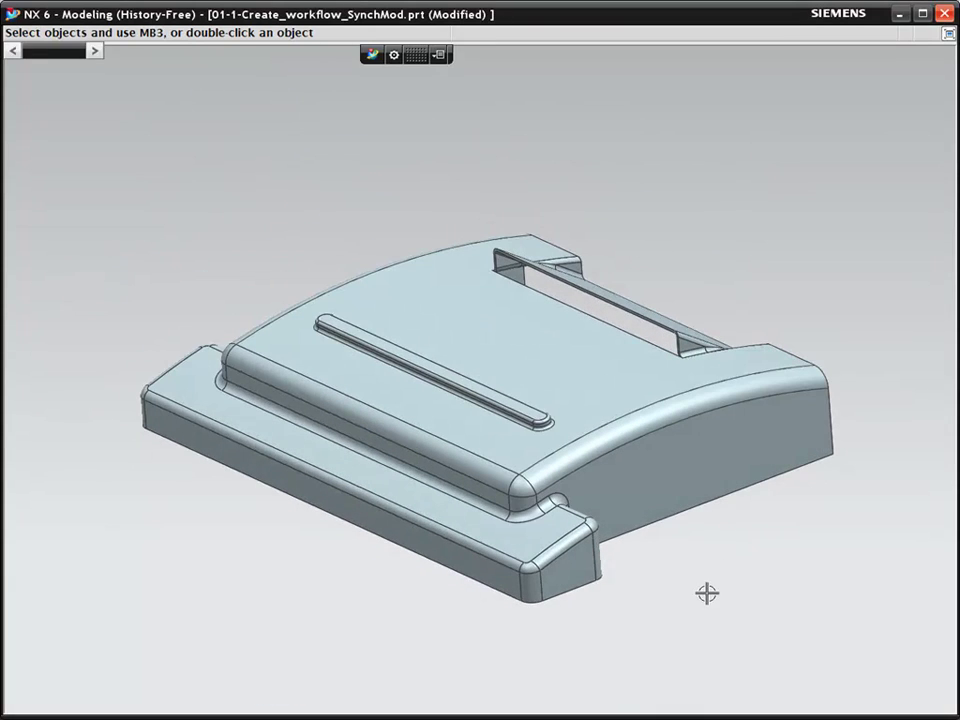
Tilt the flange's long front wall face to an angle of 331 degrees with Move Face.
click(681, 569)
click(351, 497)
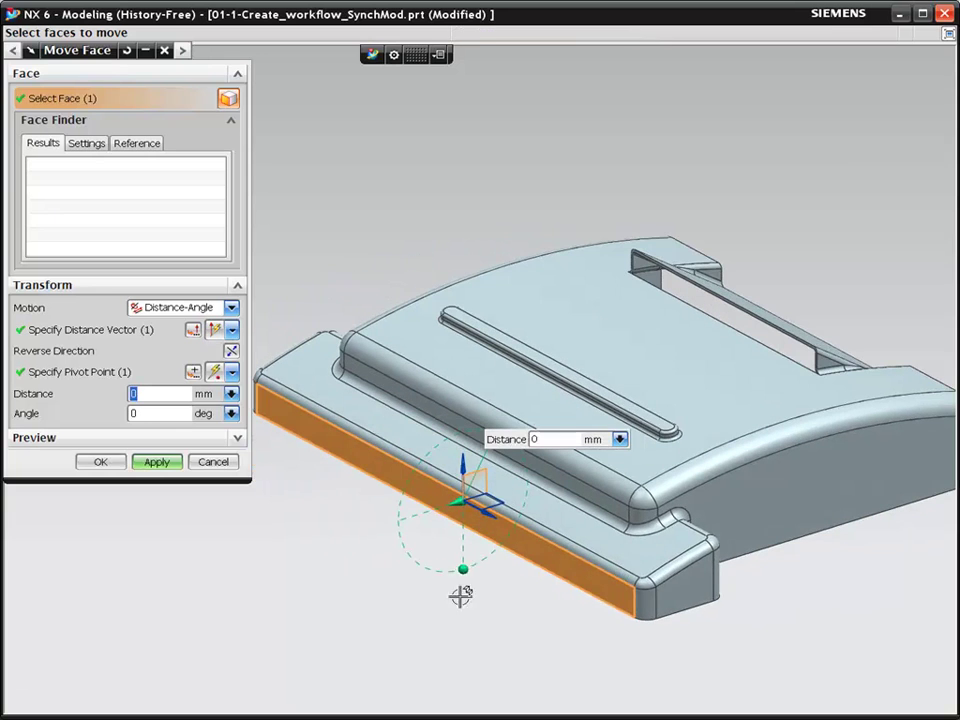
drag(462, 566, 431, 572)
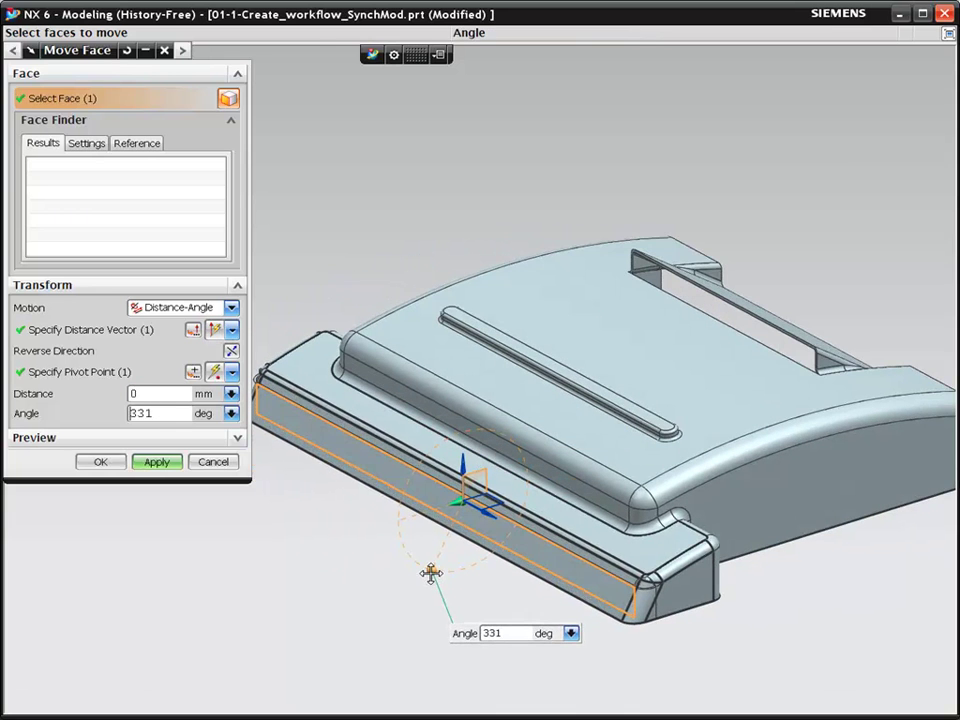
Tilt the flange's two symmetric end faces to an angle of 344 degrees with Move Face.
click(690, 585)
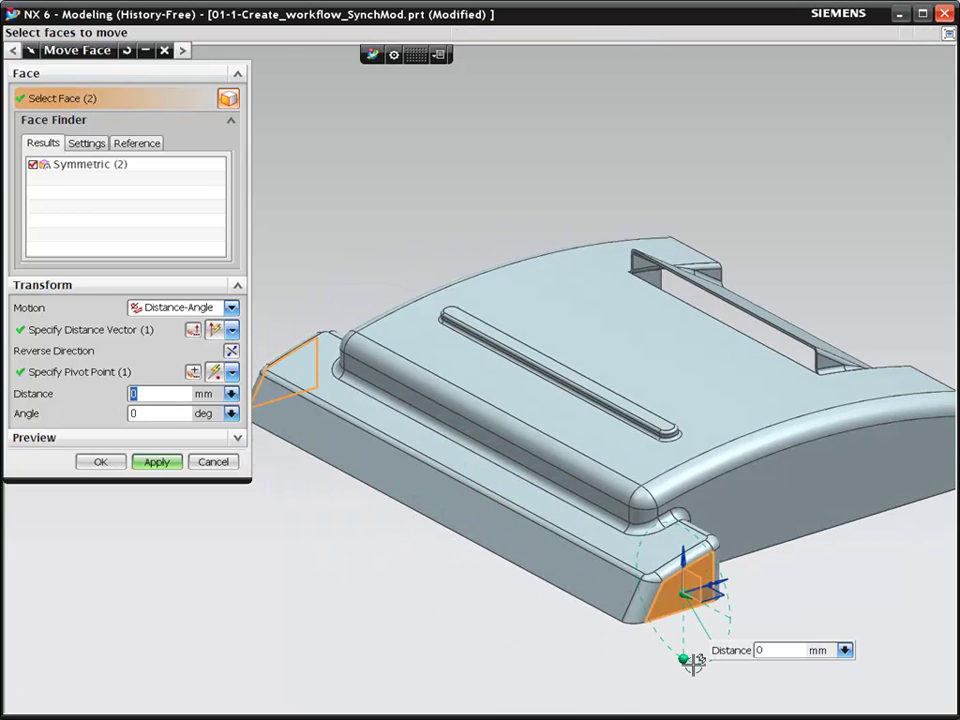
drag(688, 660, 694, 660)
middle_click(499, 651)
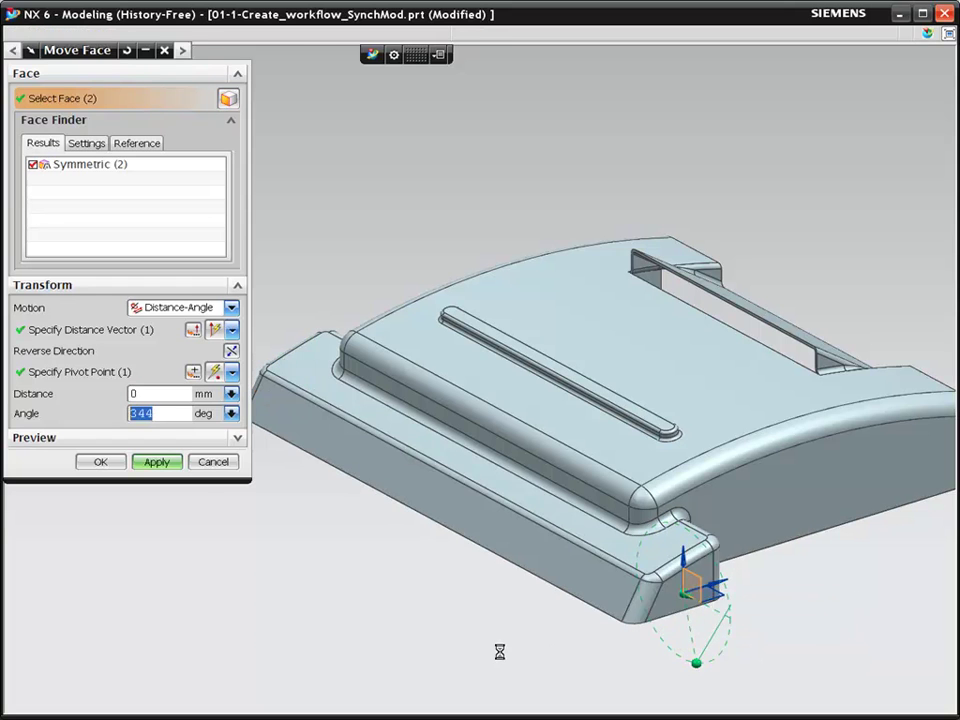
middle_click(279, 530)
middle_drag(272, 534, 806, 621)
Add a linear dimension from the flange's front bottom edge to the cover's rear end and set the length to 100 mm.
ctrl+shift+right_drag(781, 567, 752, 567)
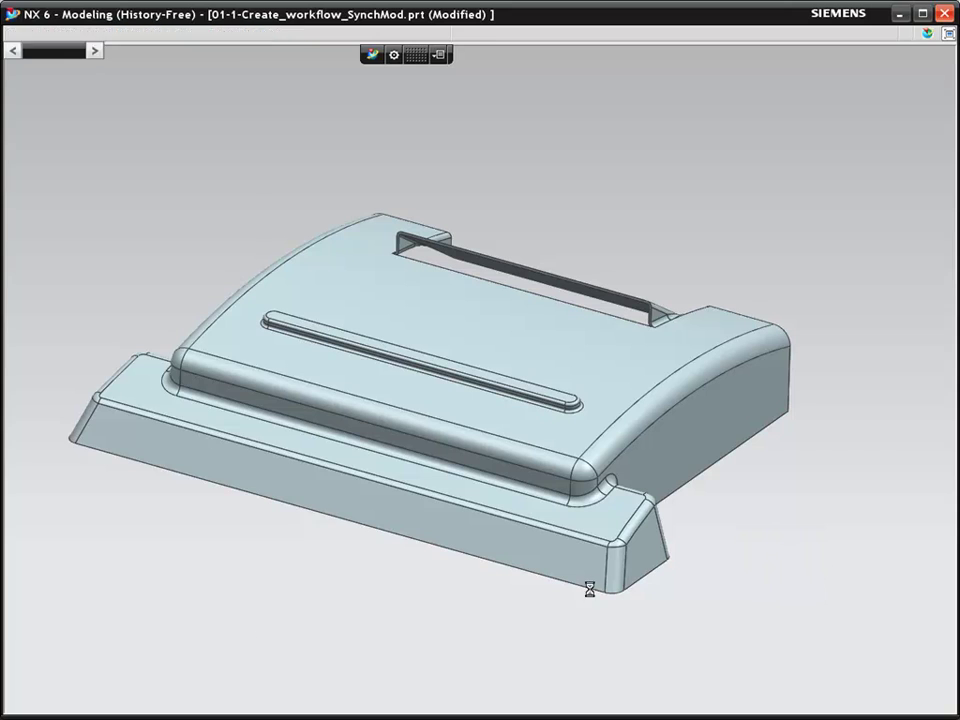
click(589, 588)
click(785, 413)
click(864, 531)
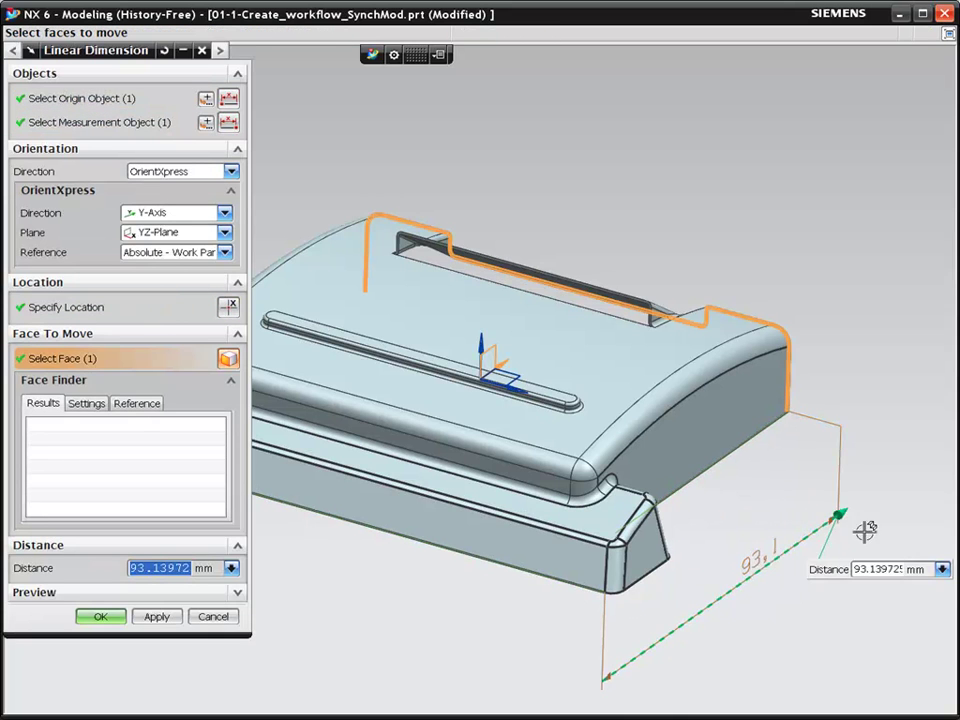
drag(848, 504, 866, 492)
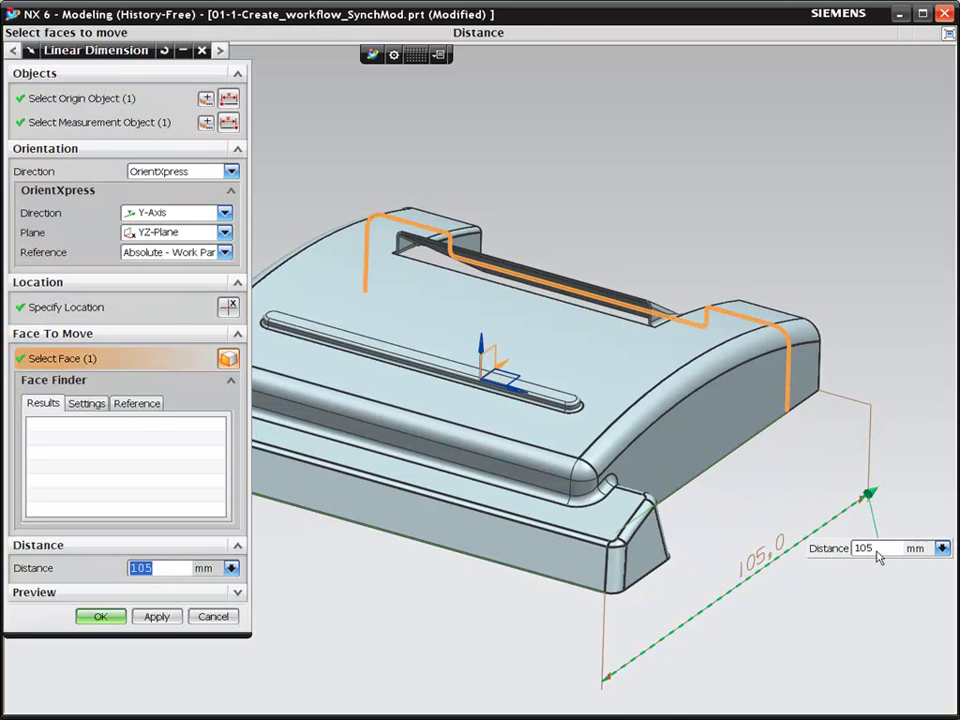
key(Return)
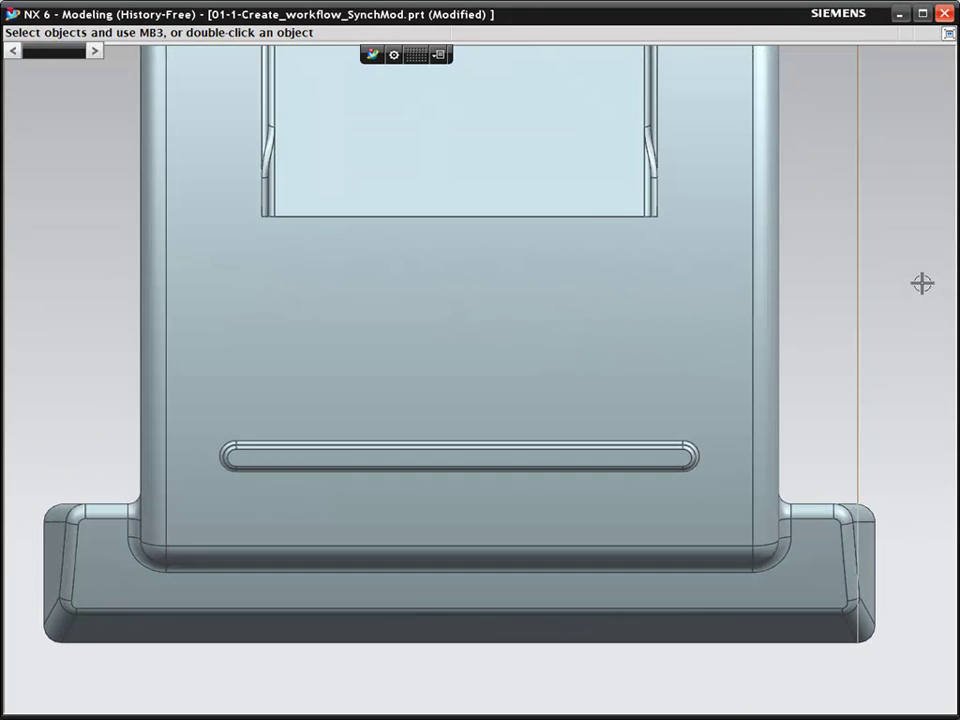
Cut all faces of the raised rib from the arched top with Cut Face.
right_click(768, 348)
click(791, 336)
click(814, 371)
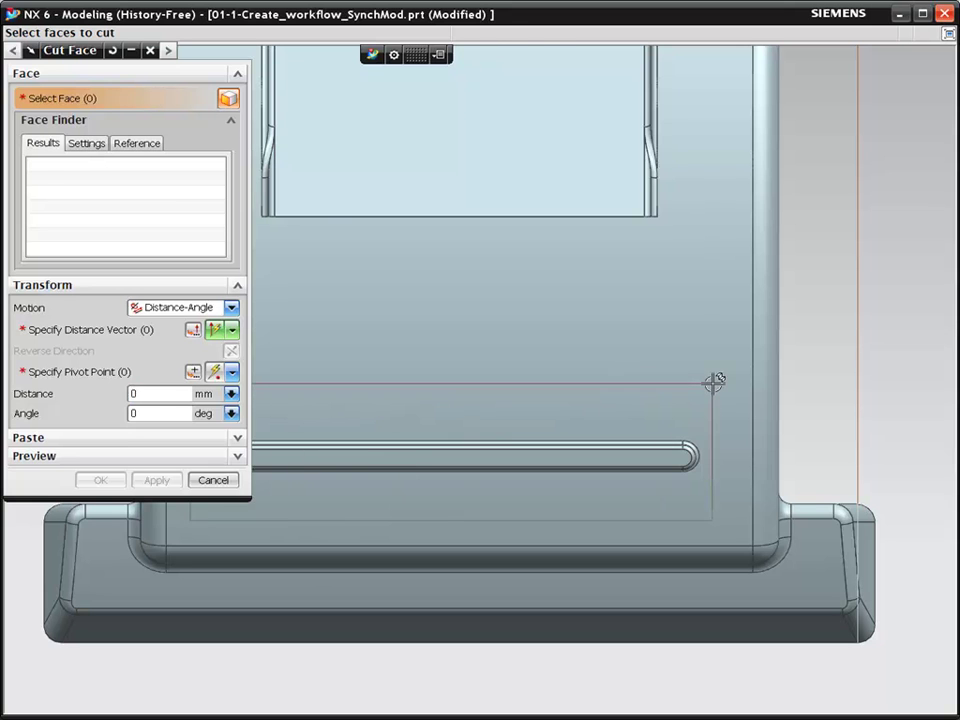
drag(713, 381, 714, 382)
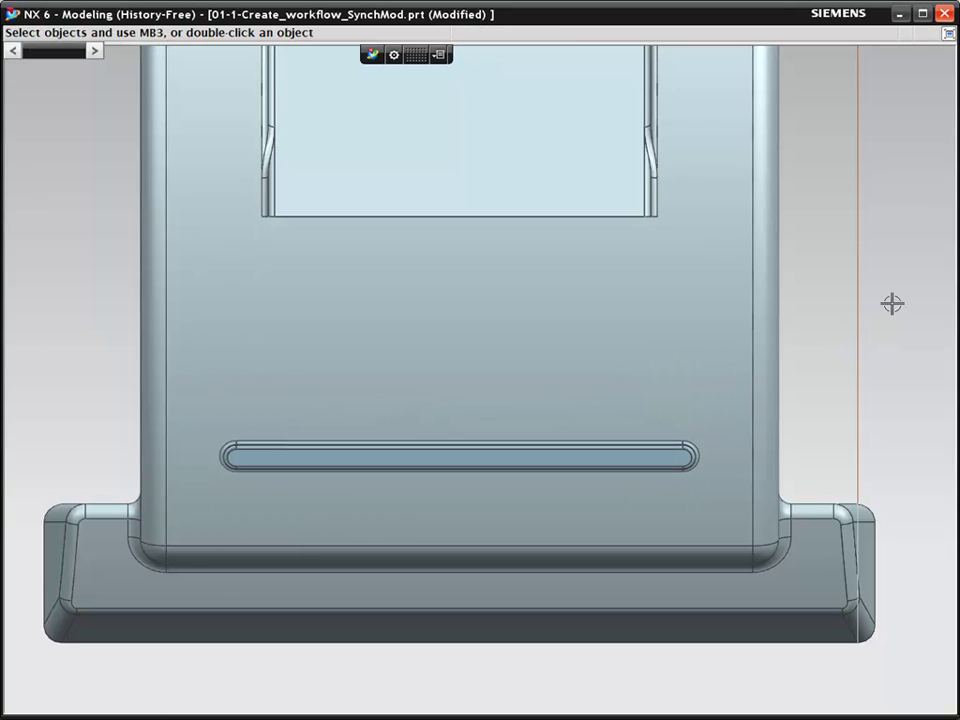
middle_drag(769, 316, 449, 343)
scroll(613, 371, up, 3)
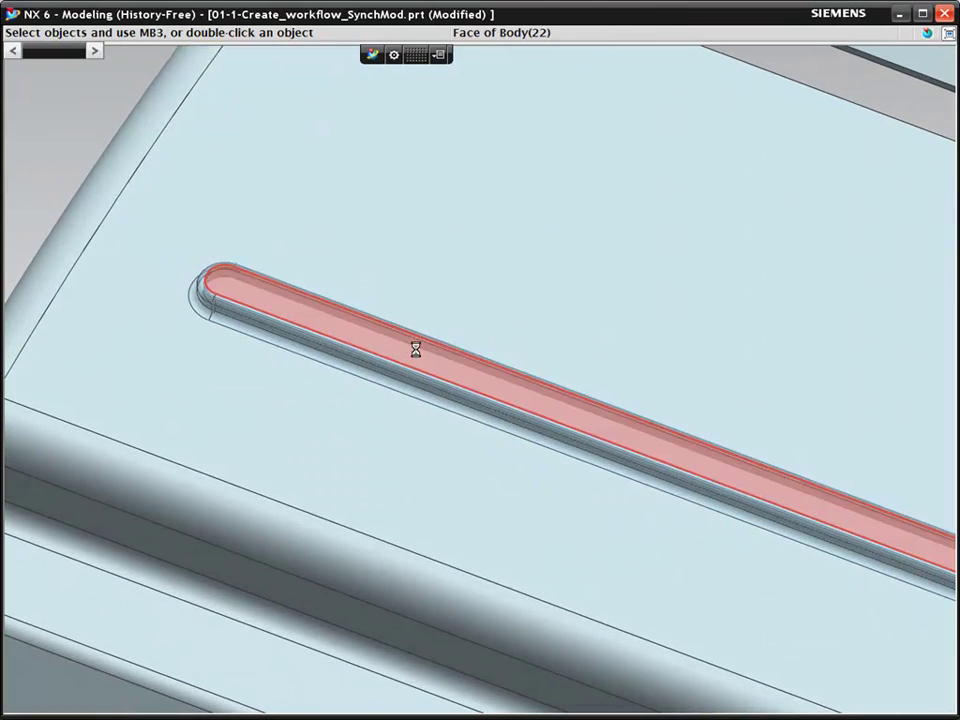
Extrude the rounded rectangular sketch inside the cover with the end limit Until Next and adjust its start distance.
click(416, 348)
click(497, 426)
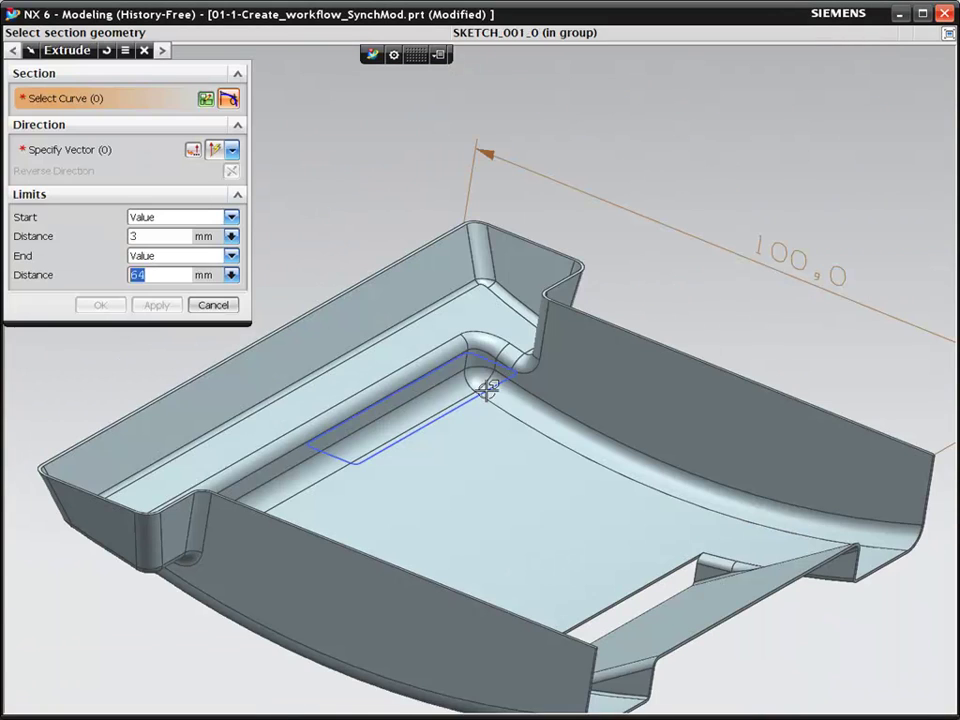
click(489, 386)
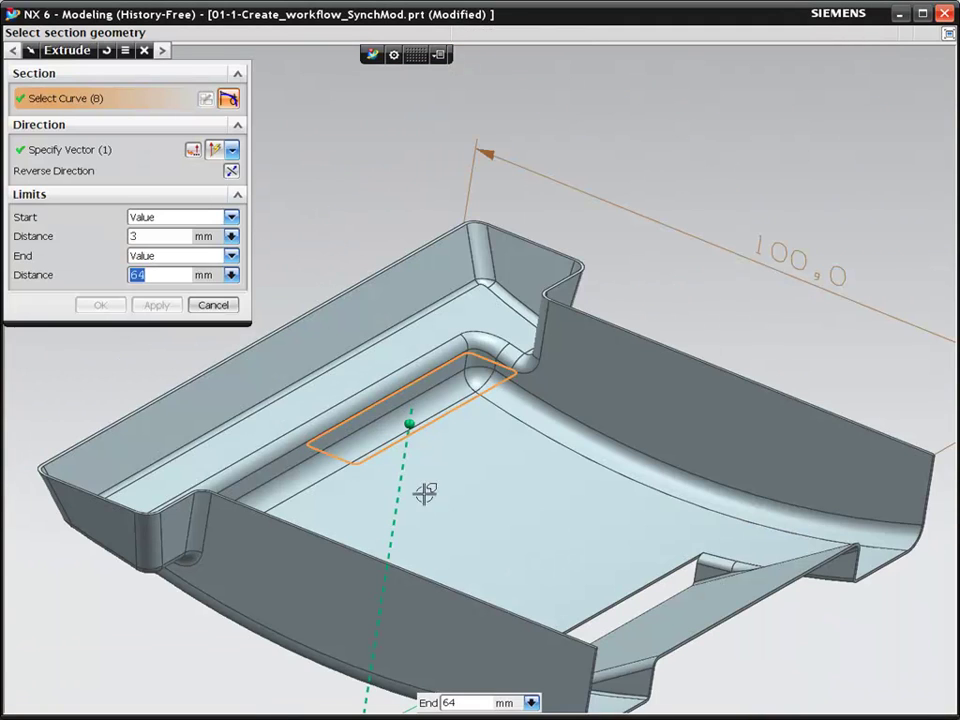
click(124, 51)
click(60, 298)
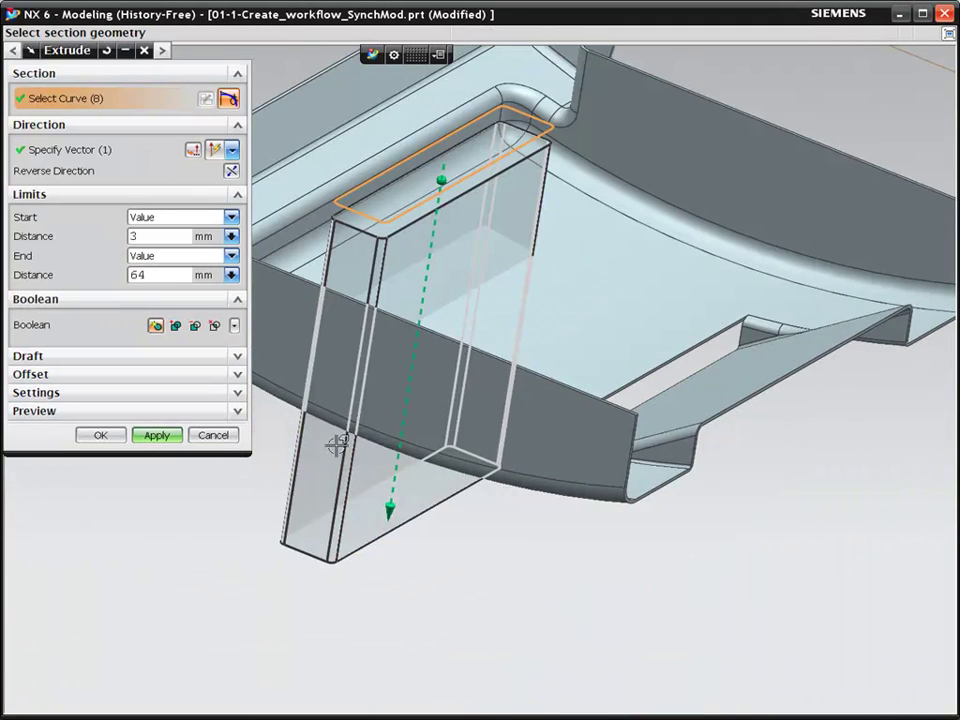
right_click(390, 509)
click(437, 555)
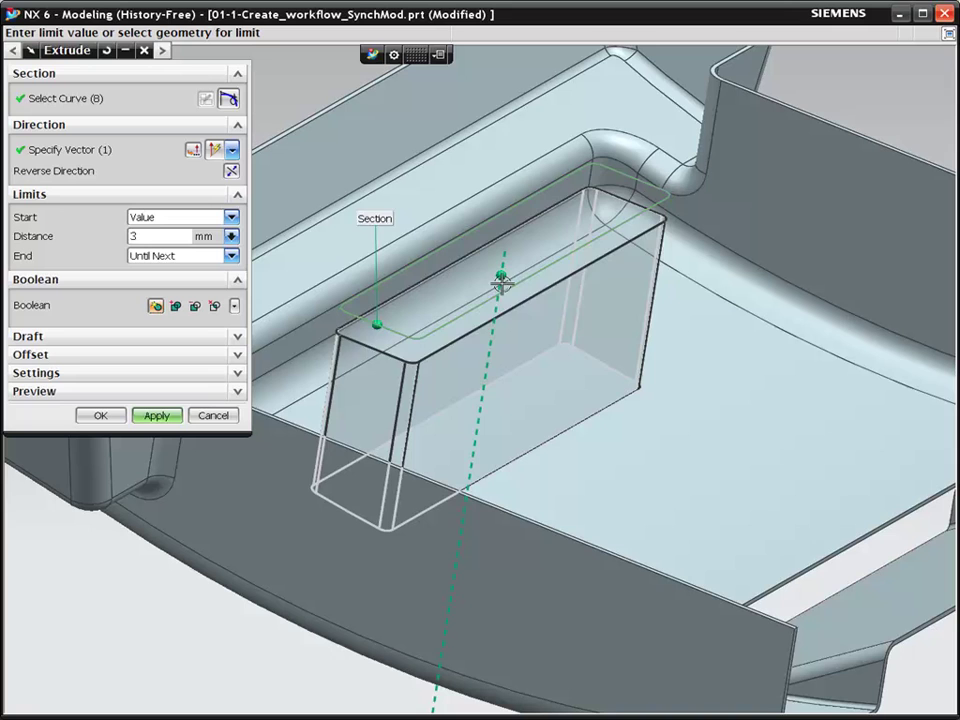
drag(501, 279, 476, 403)
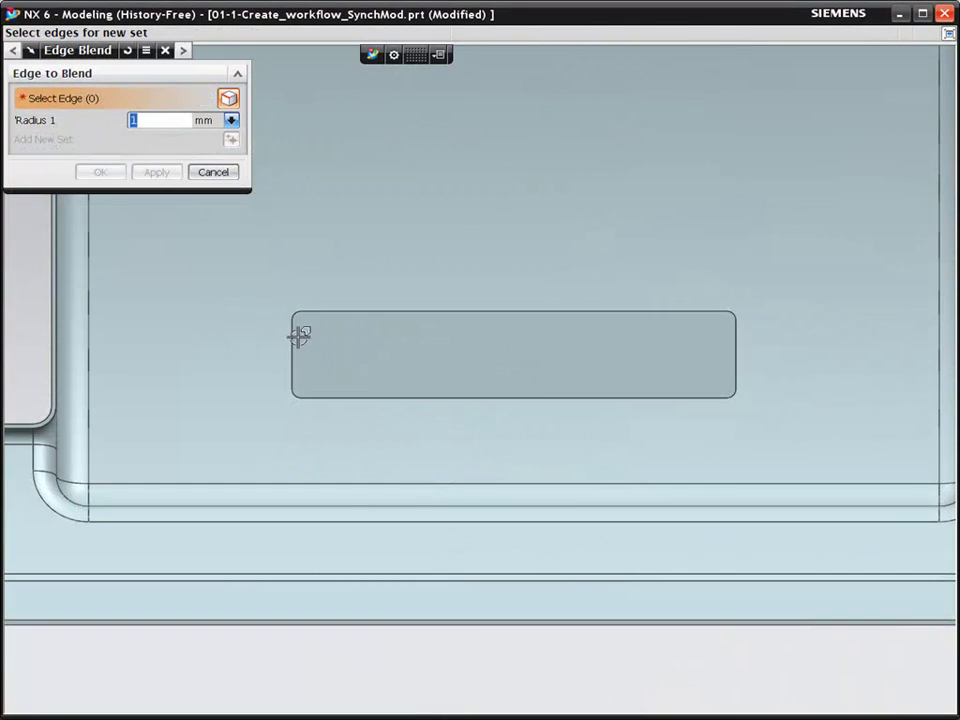
Blend the edges of the rectangular block inside the cover with a 1 mm radius and shell its faces to a 0.5 mm wall thickness.
drag(711, 420, 713, 421)
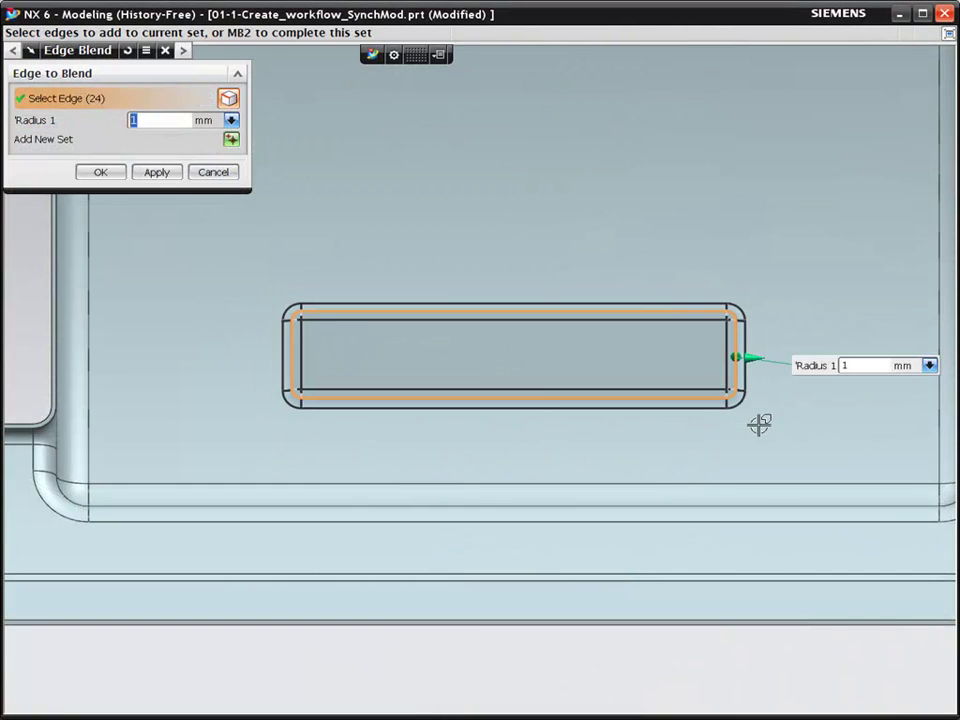
middle_click(547, 256)
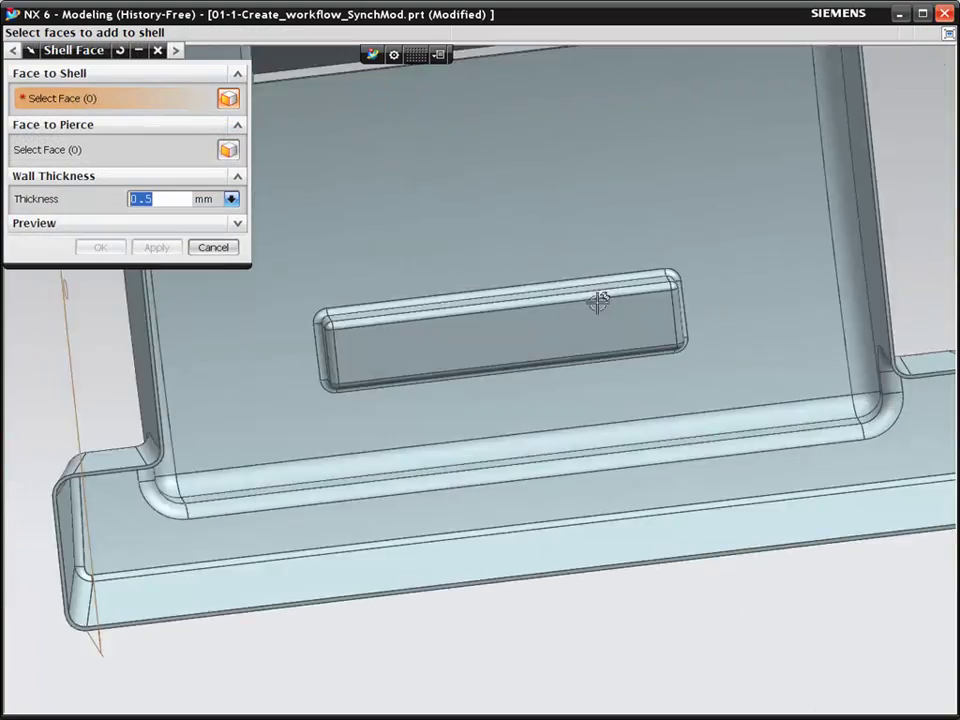
middle_drag(600, 300, 325, 284)
drag(325, 284, 447, 341)
drag(733, 397, 735, 392)
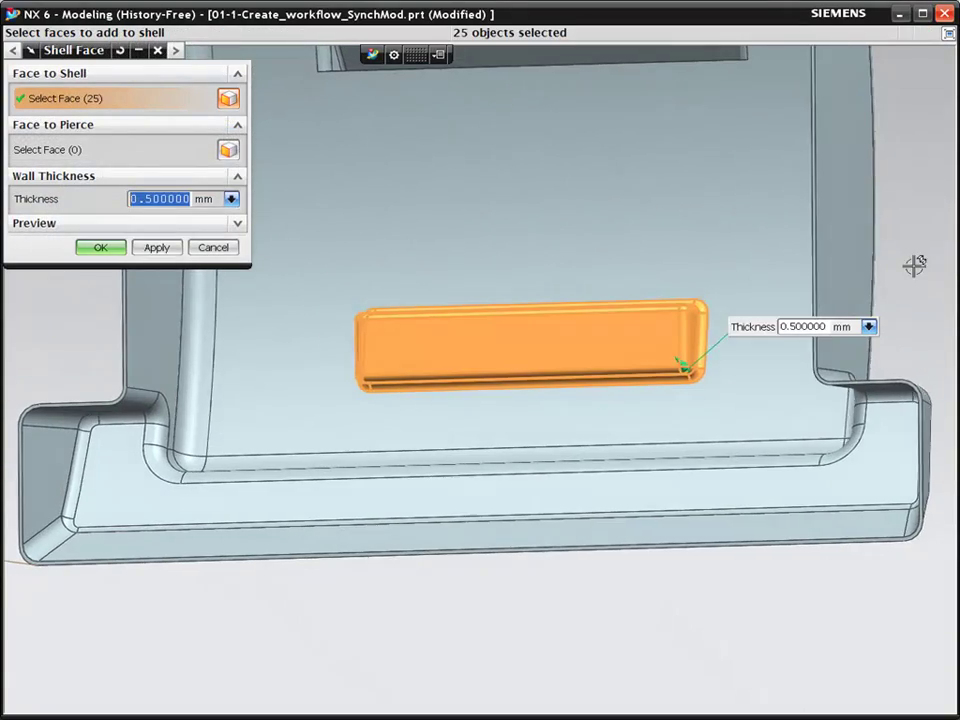
middle_drag(915, 264, 186, 205)
click(104, 245)
scroll(189, 199, down, 1)
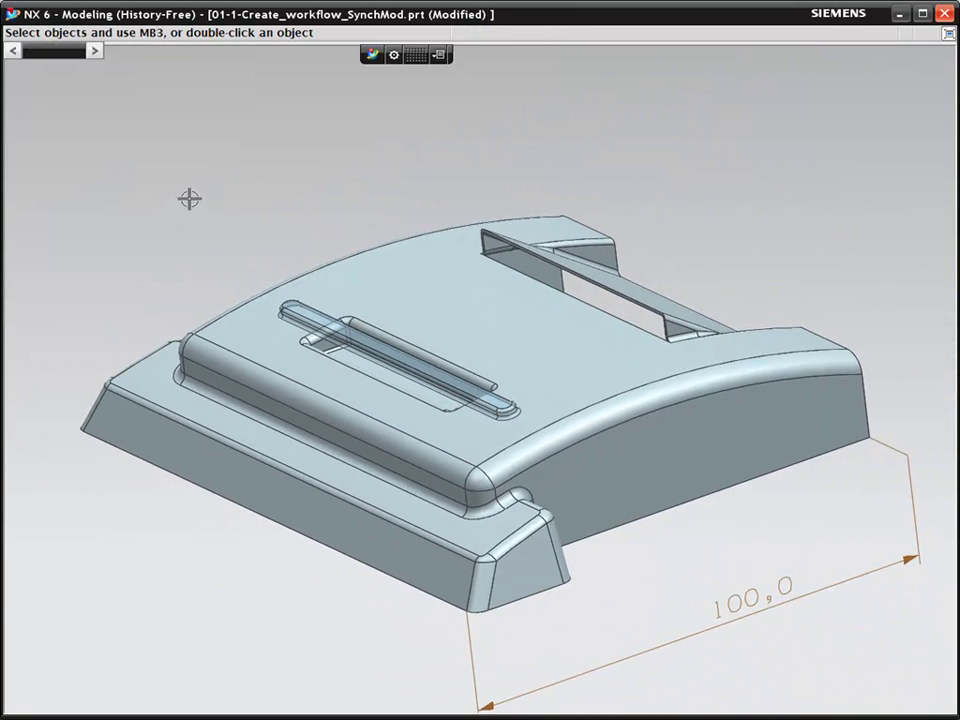
Paste the cut rib sheet body back onto the cover body with Paste Face, using the Automatic option.
right_click(189, 199)
click(246, 186)
click(250, 235)
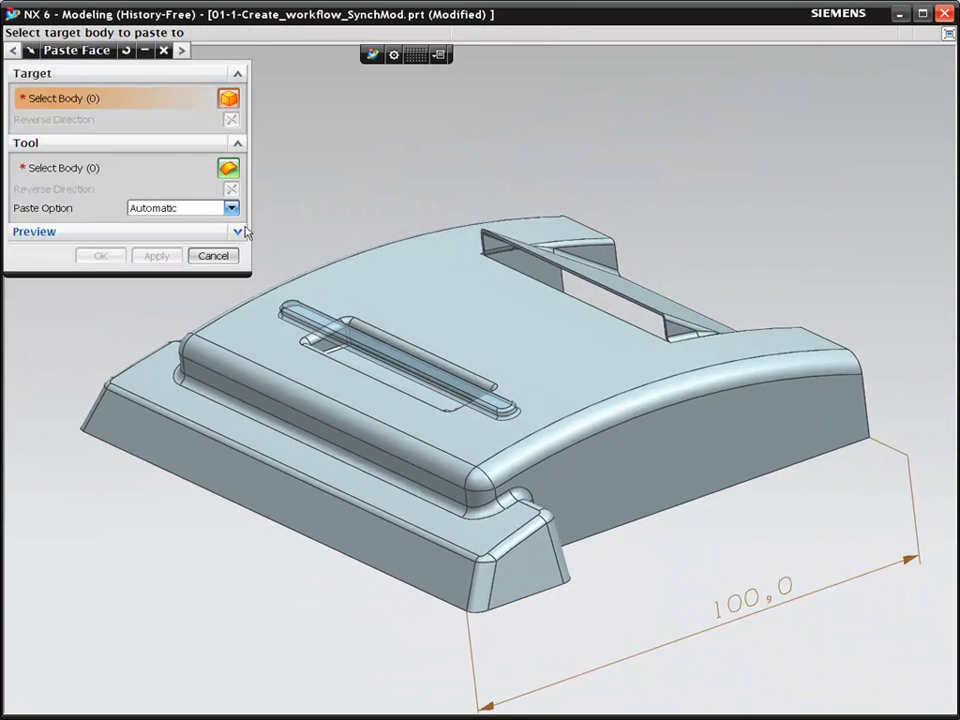
click(438, 264)
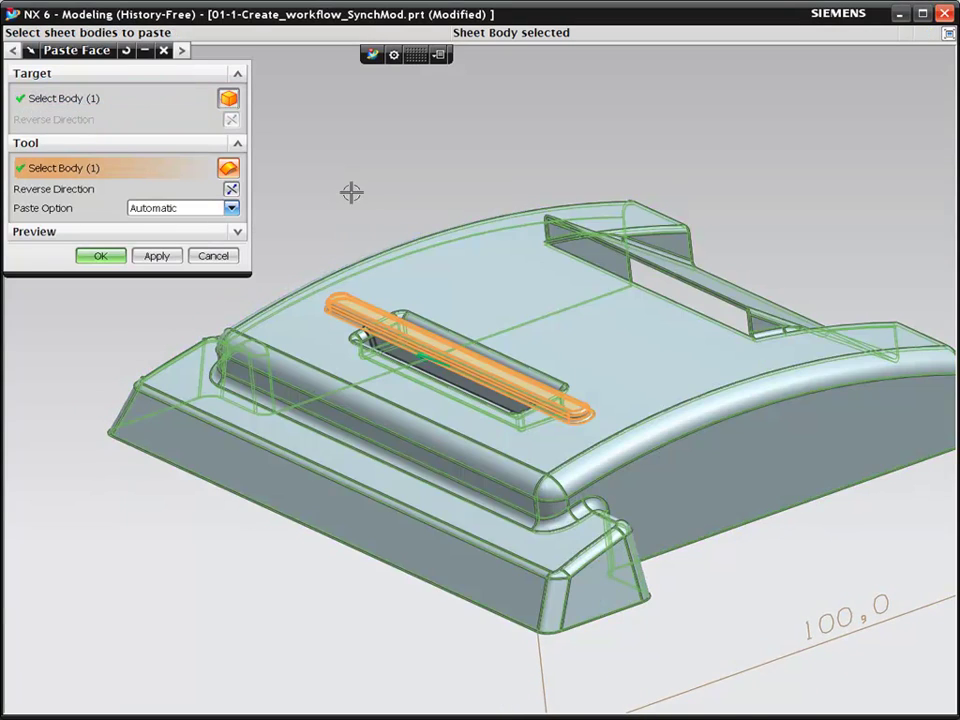
scroll(339, 191, up, 3)
middle_drag(351, 192, 287, 167)
scroll(338, 191, up, 2)
middle_click(290, 125)
scroll(288, 125, down, 1)
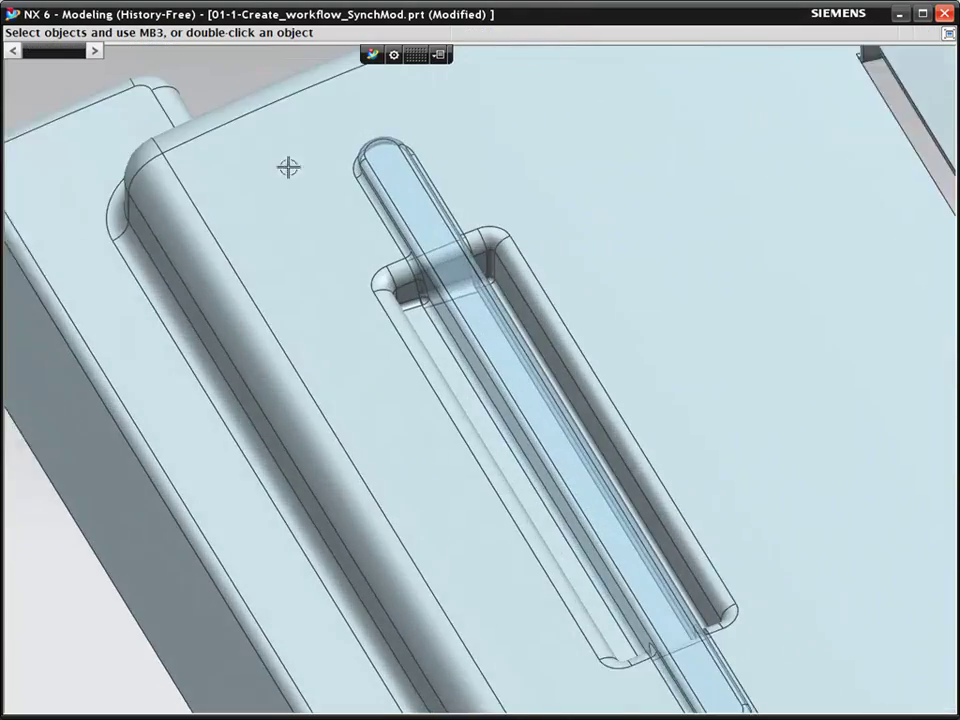
Move the two coplanar pocket floor faces beside the rib by 1 mm with Move Face.
scroll(287, 167, up, 1)
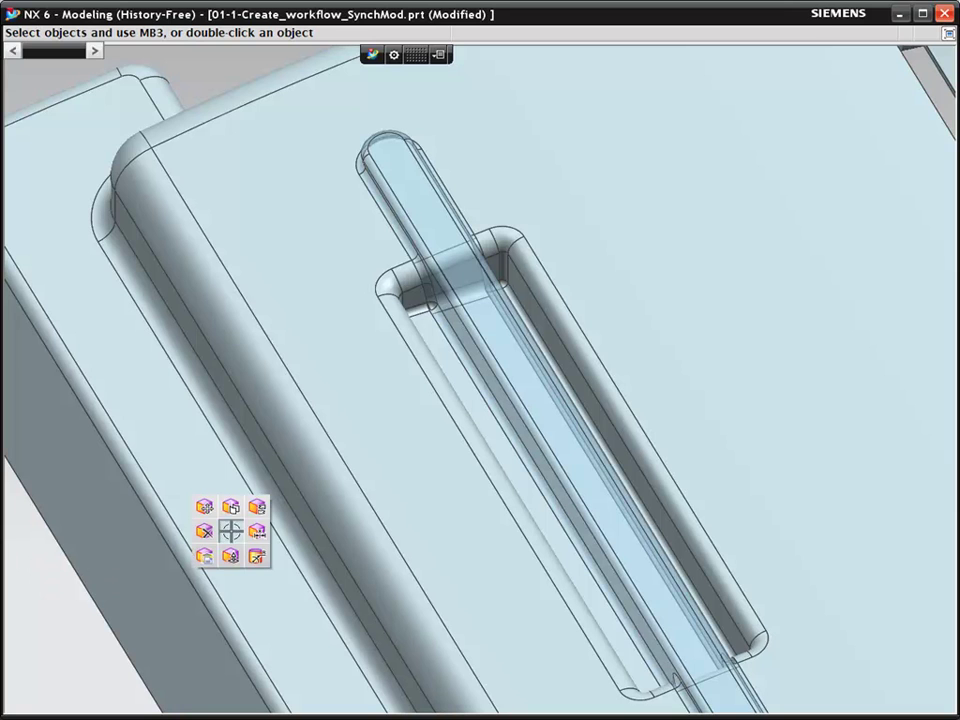
click(455, 362)
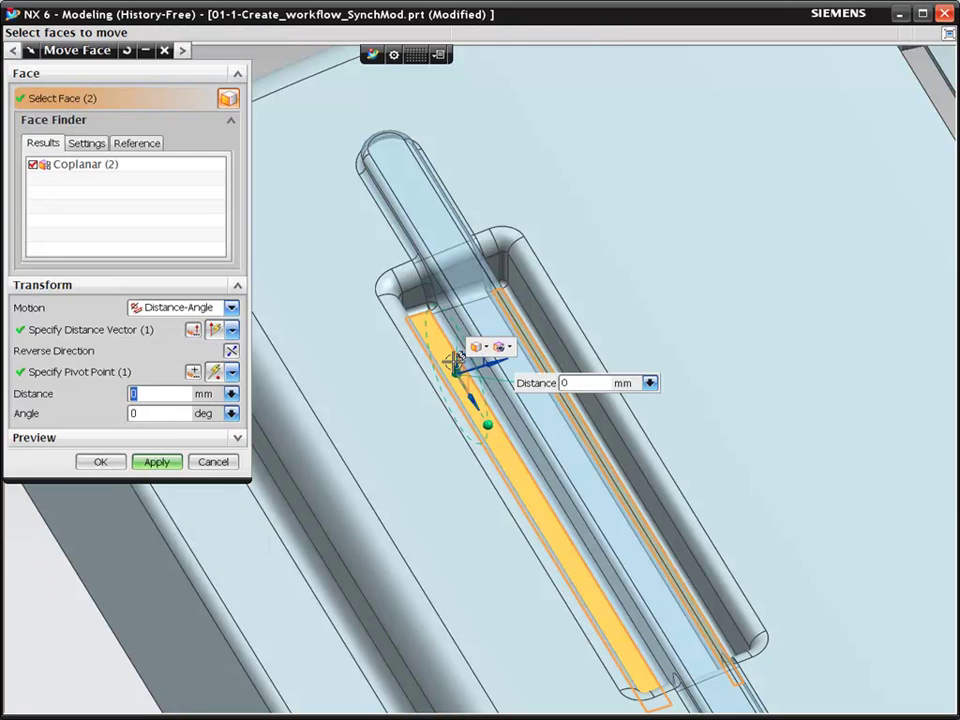
text(1)
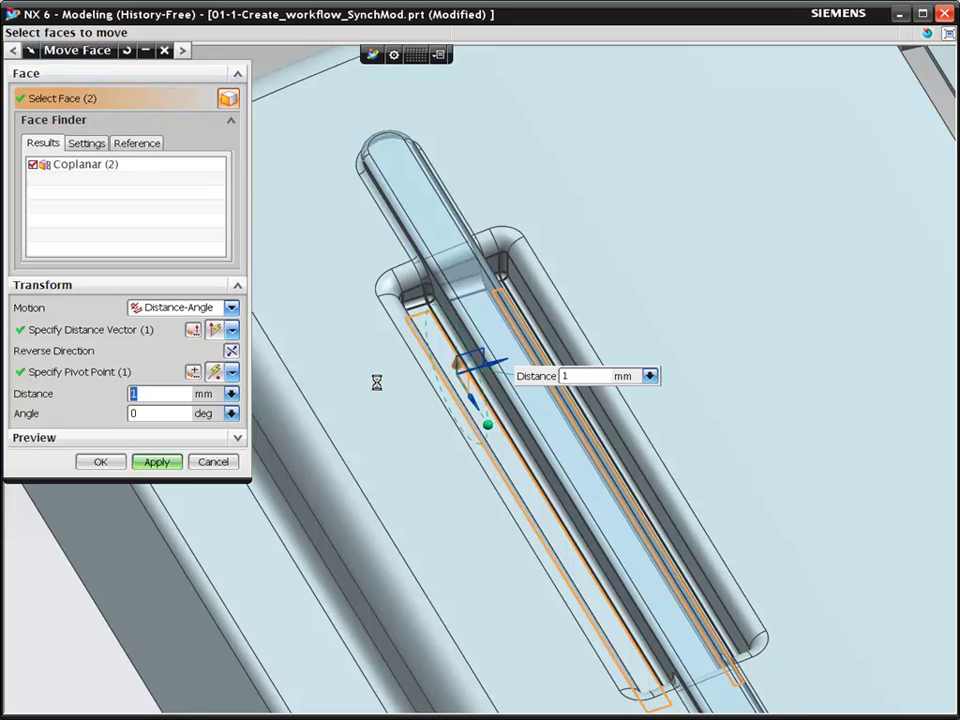
click(100, 462)
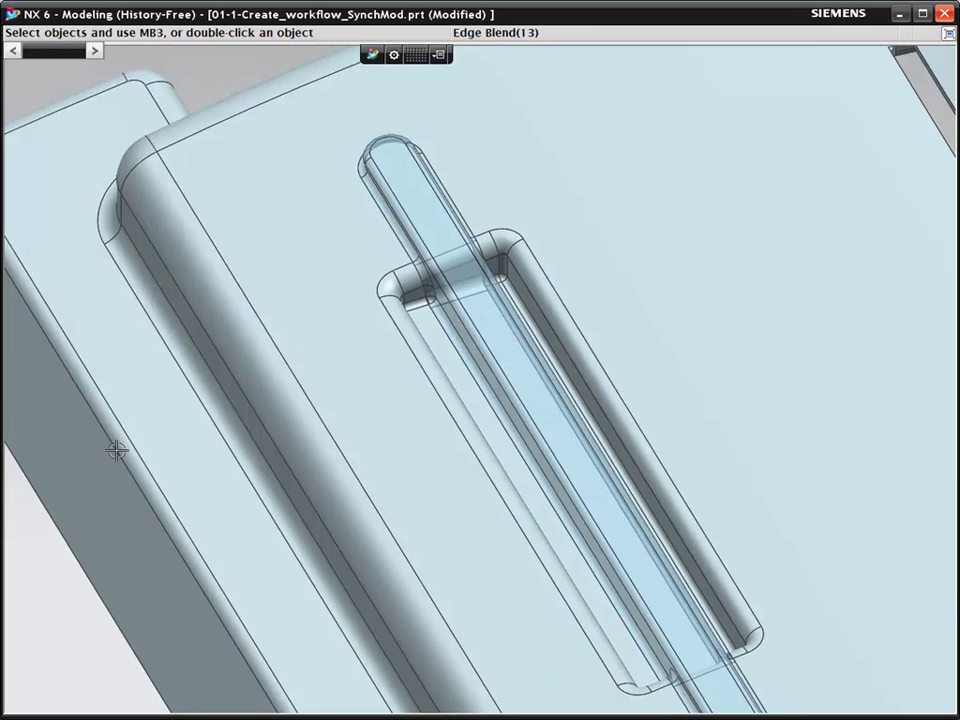
scroll(114, 443, down, 3)
scroll(114, 443, down, 2)
middle_drag(114, 443, 170, 441)
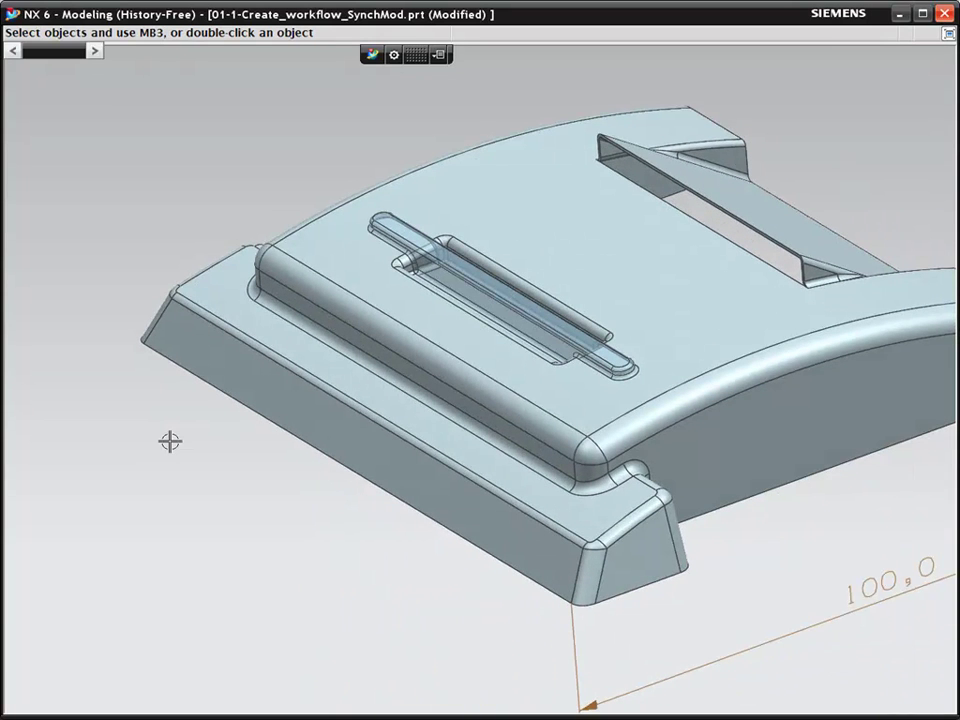